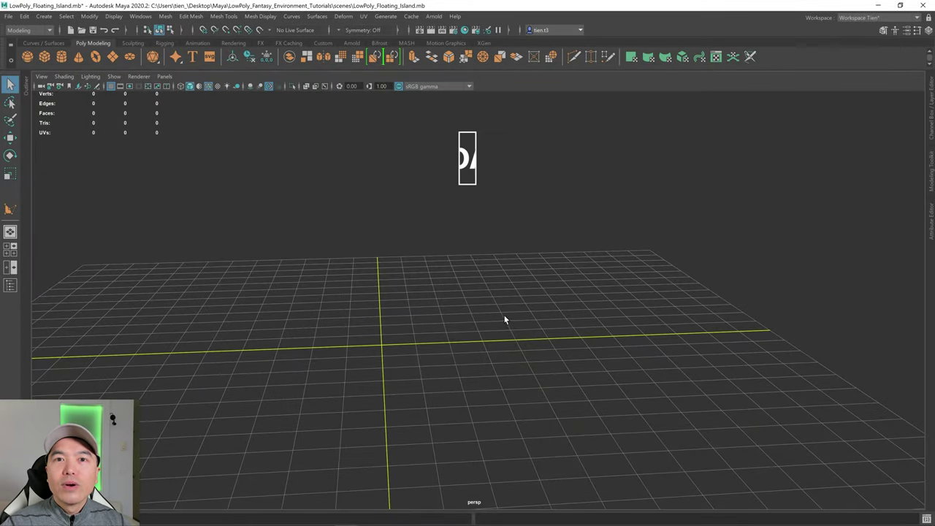
# - Start the Create Polygon tool and maximise the top view for drawing
pyautogui.click(229, 19)
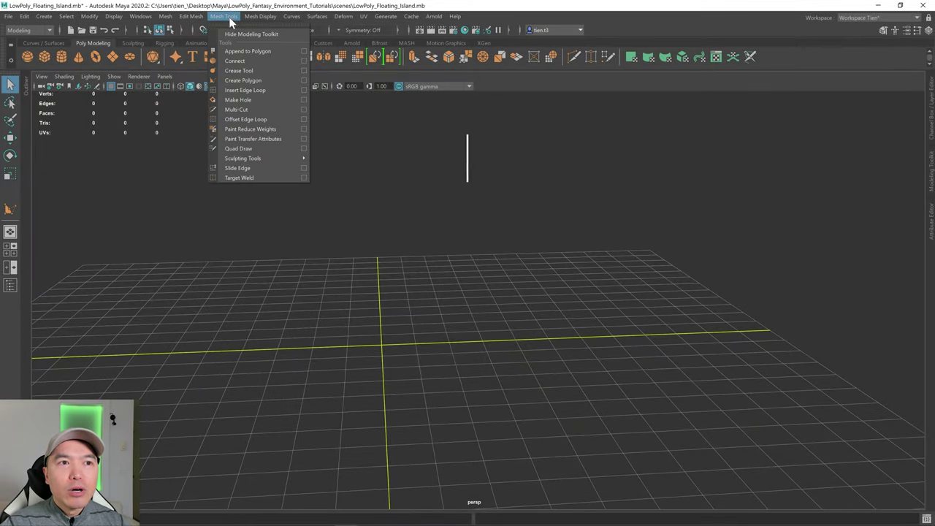
pyautogui.click(265, 80)
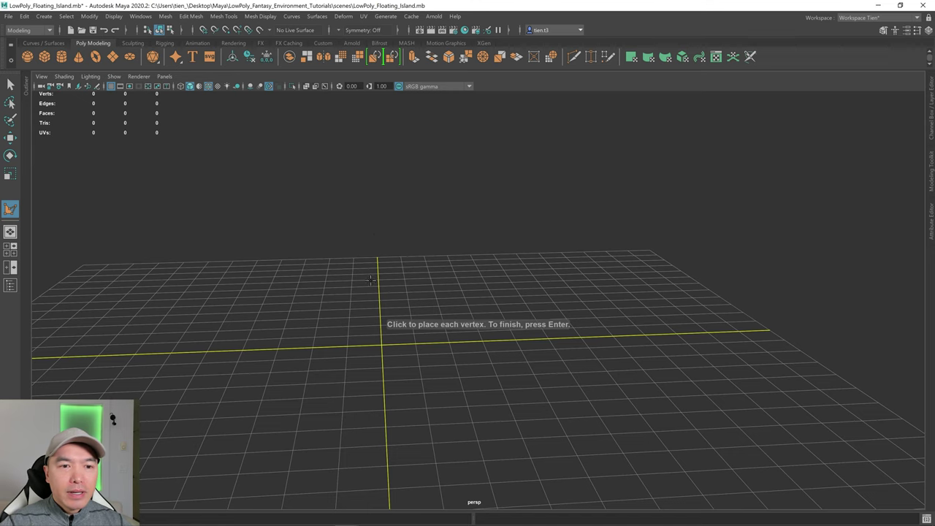
pyautogui.press('space')
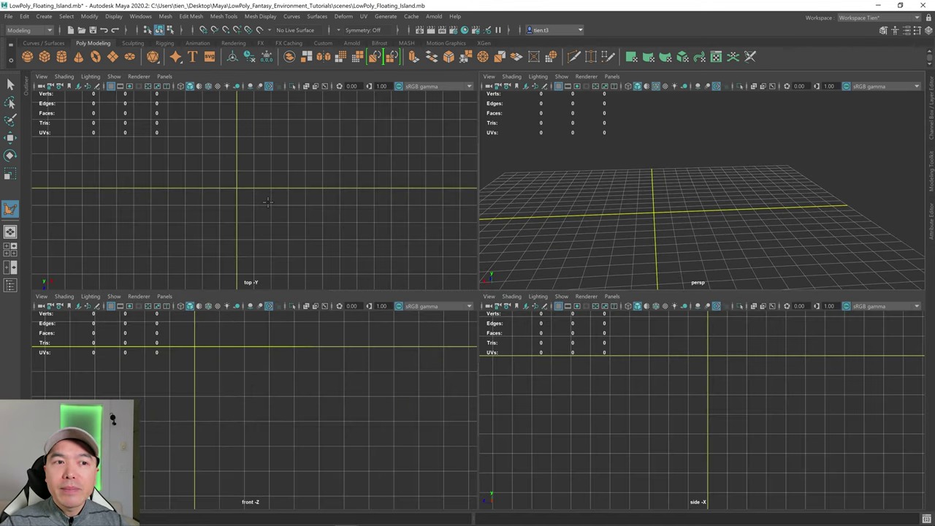
pyautogui.press('space')
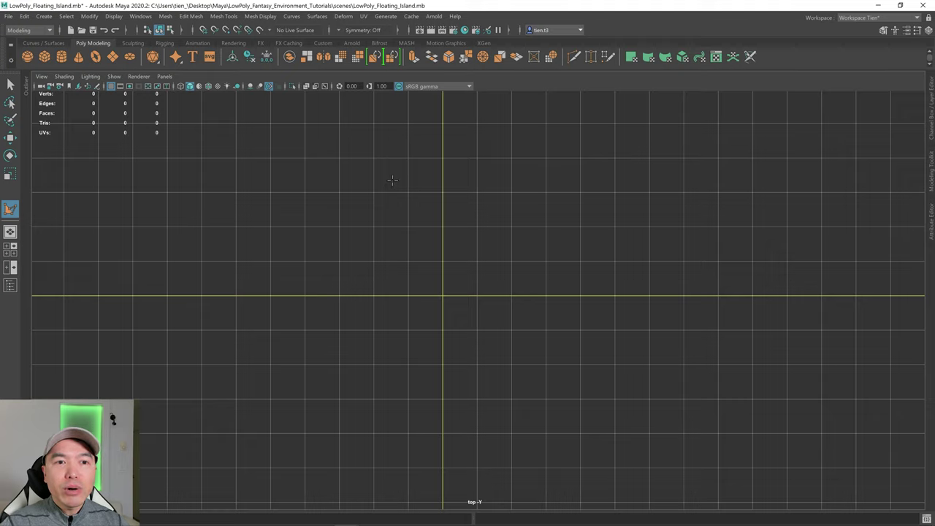
# - Place the outline's points in a rough circle around the grid origin
pyautogui.click(488, 180)
pyautogui.click(523, 238)
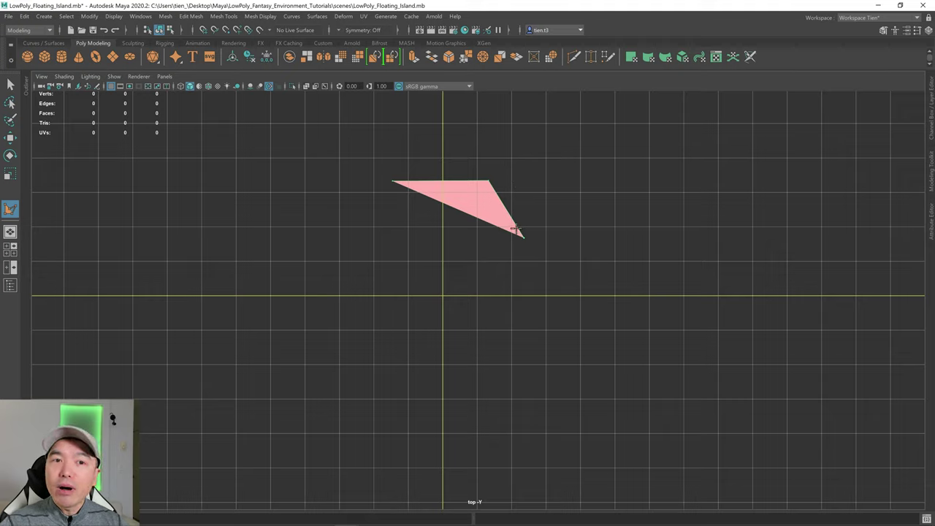
pyautogui.click(555, 267)
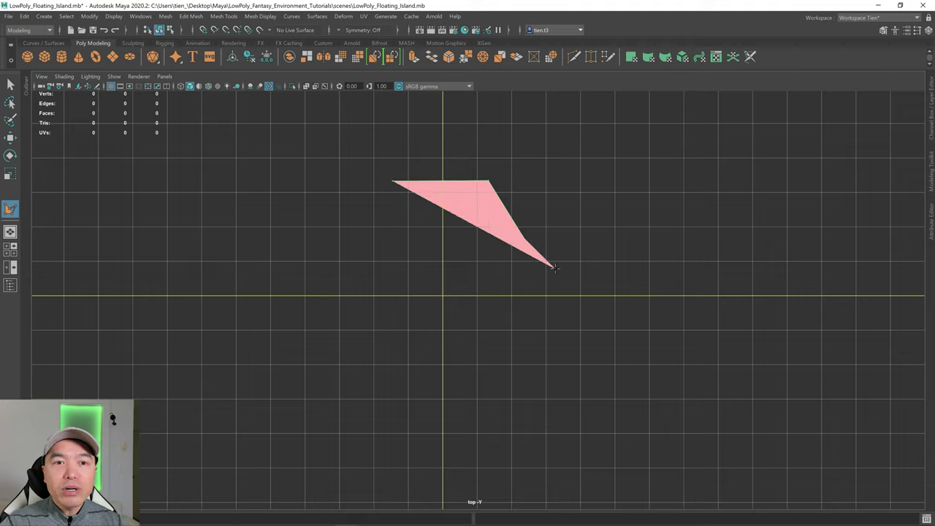
pyautogui.click(555, 333)
pyautogui.click(524, 384)
pyautogui.click(471, 401)
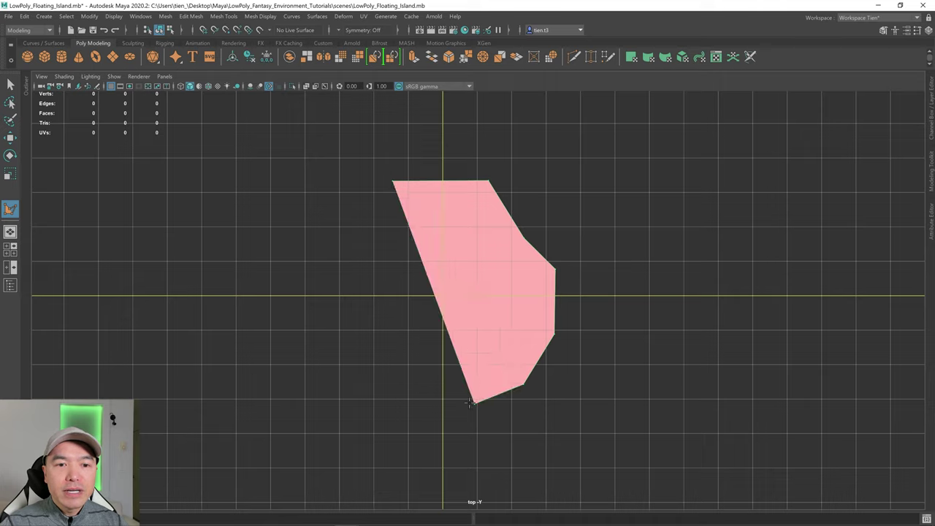
pyautogui.click(402, 401)
pyautogui.click(366, 356)
pyautogui.click(332, 312)
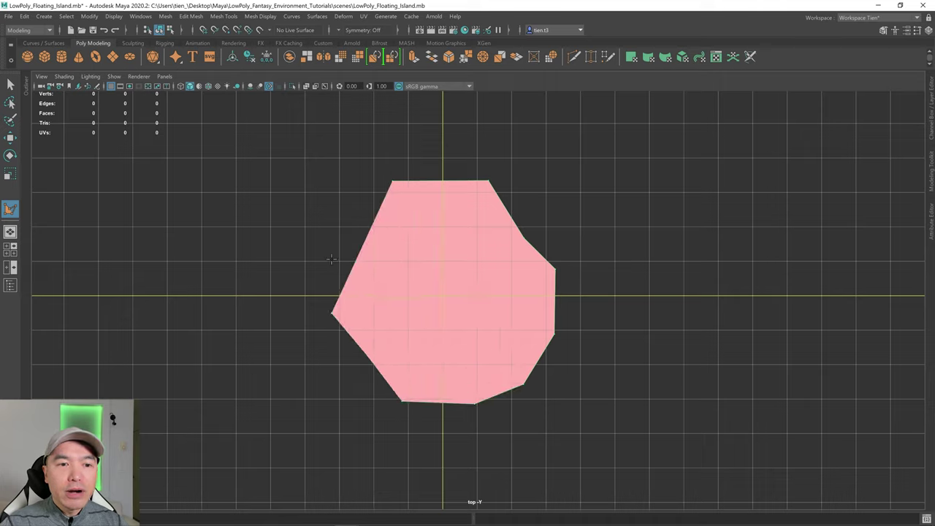
pyautogui.click(332, 254)
pyautogui.click(363, 203)
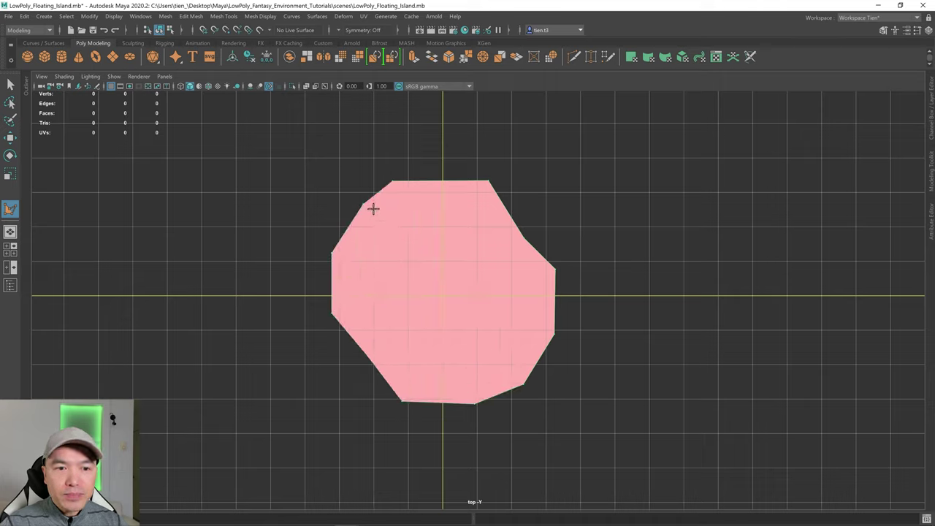
# - Close the outline into one face and nudge a few vertices outward to round it
pyautogui.press('Return')
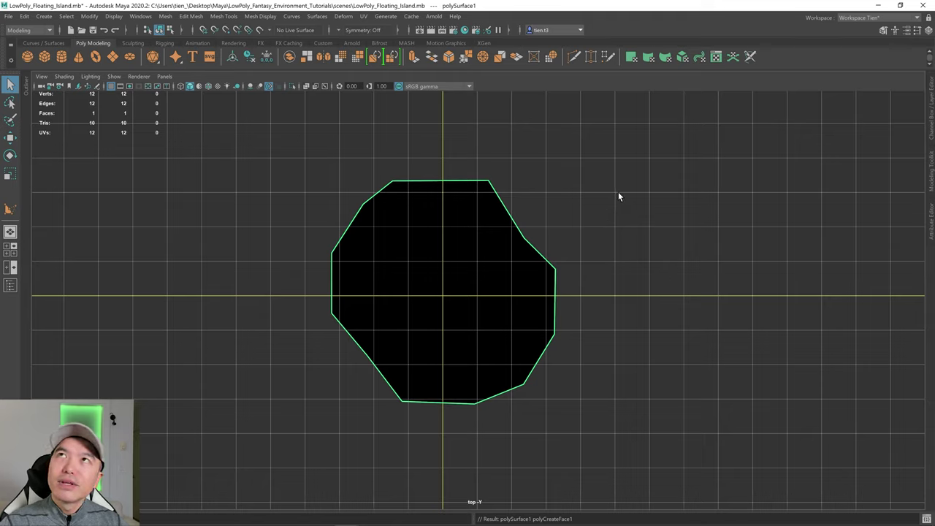
pyautogui.moveTo(621, 189); pyautogui.dragTo(556, 189, button='right')
pyautogui.press('w')
pyautogui.moveTo(496, 213); pyautogui.dragTo(539, 215)
pyautogui.moveTo(336, 350); pyautogui.dragTo(352, 365)
pyautogui.moveTo(521, 252); pyautogui.dragTo(582, 299)
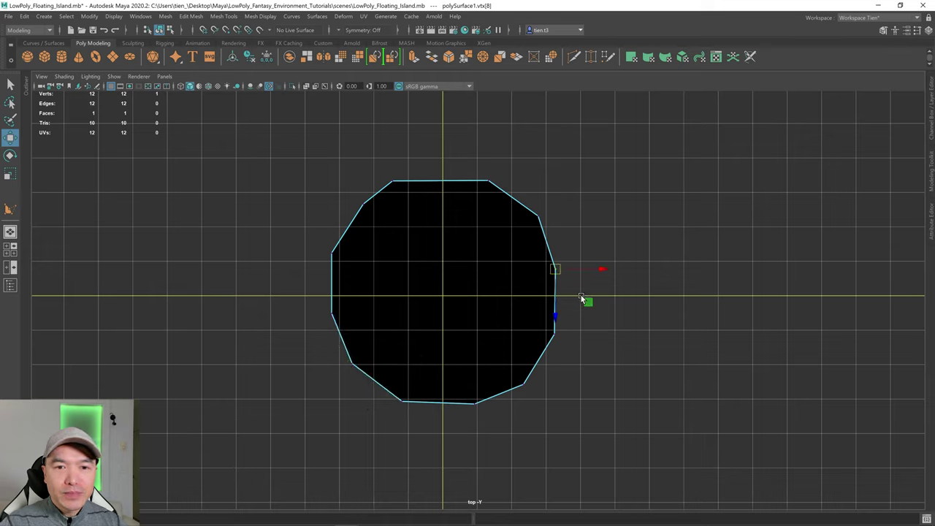
pyautogui.moveTo(554, 268); pyautogui.dragTo(565, 269)
# - Return to selection mode and maximise the perspective view
pyautogui.press('q')
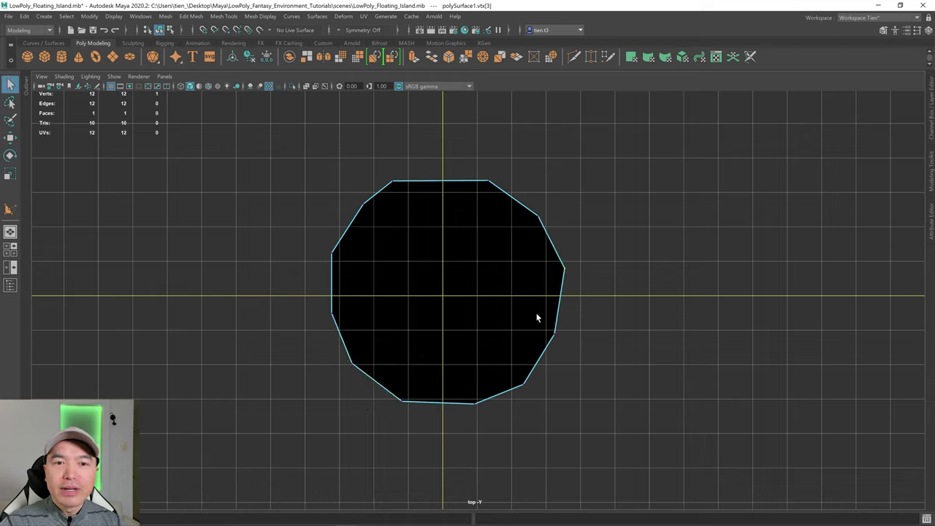
pyautogui.press('space')
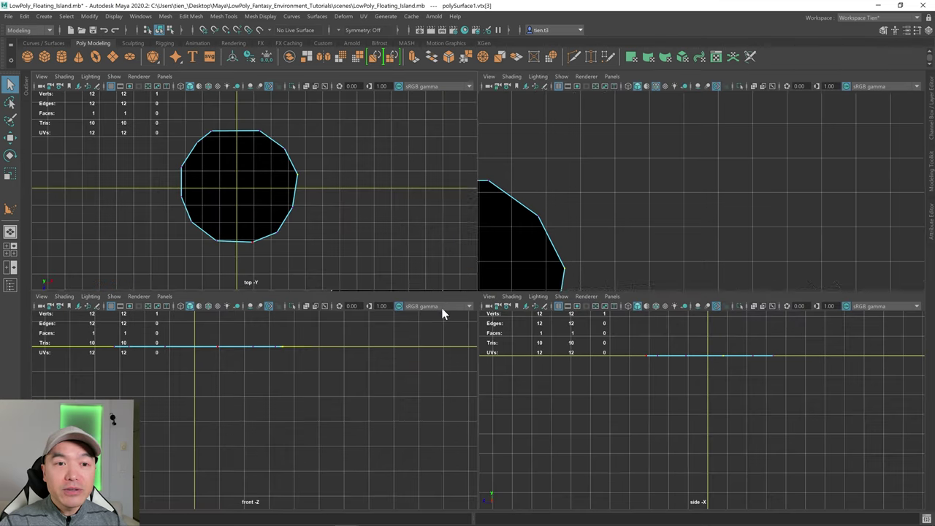
pyautogui.press('space')
# - In object mode, extrude the polygon face downward to give it thickness
pyautogui.moveTo(581, 223); pyautogui.dragTo(664, 185, button='right')
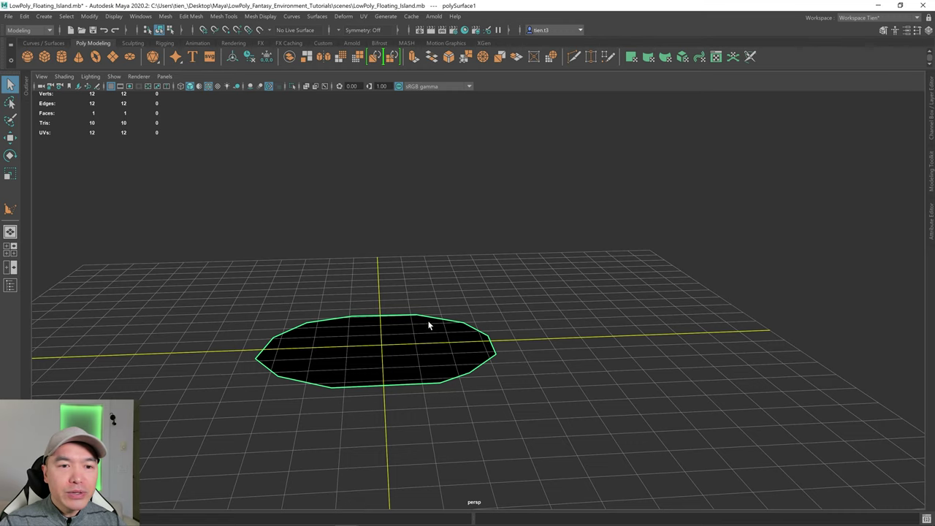
pyautogui.keyDown('alt'); pyautogui.moveTo(430, 350); pyautogui.dragTo(459, 266); pyautogui.keyUp('alt')
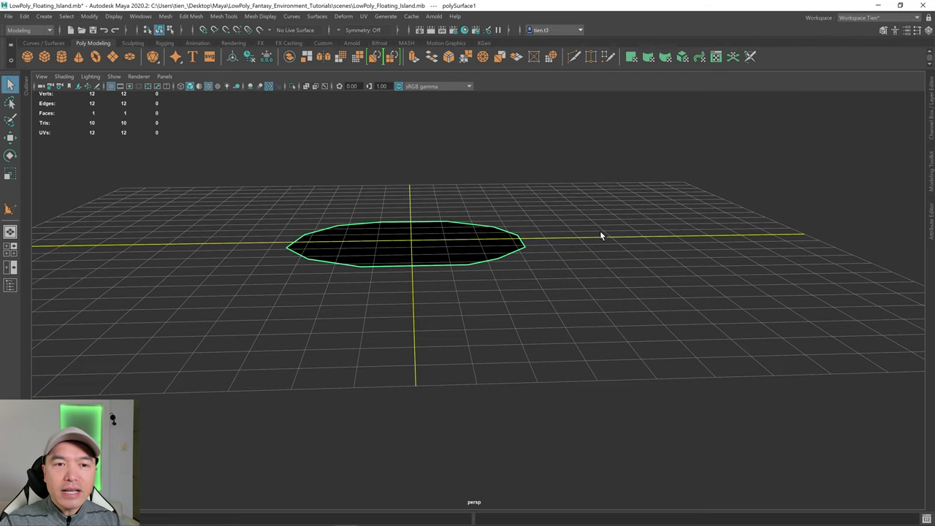
pyautogui.click(932, 173)
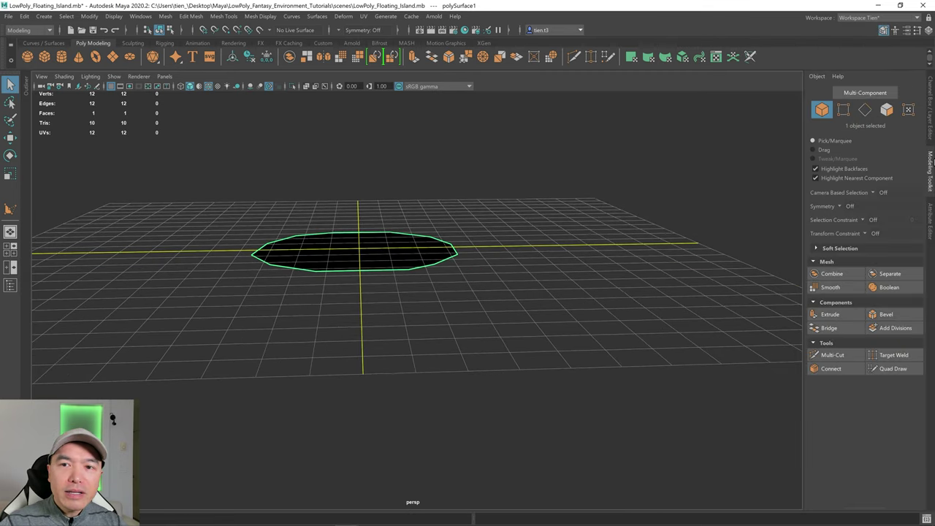
pyautogui.click(851, 316)
pyautogui.keyDown('alt'); pyautogui.moveTo(560, 309); pyautogui.dragTo(380, 374); pyautogui.keyUp('alt')
# - Scale the bottom face smaller so the solid tapers like an inverted cone
pyautogui.keyDown('alt'); pyautogui.moveTo(463, 350); pyautogui.dragTo(499, 317); pyautogui.keyUp('alt')
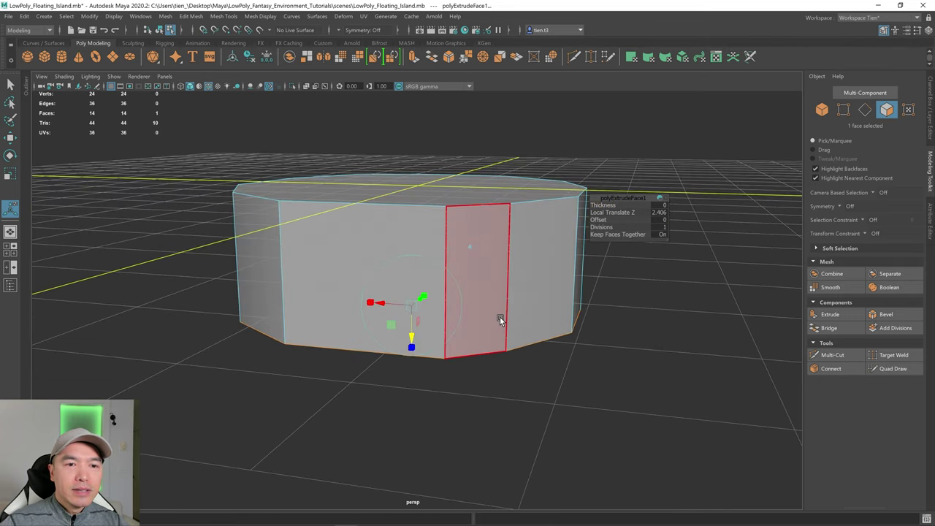
pyautogui.press('r')
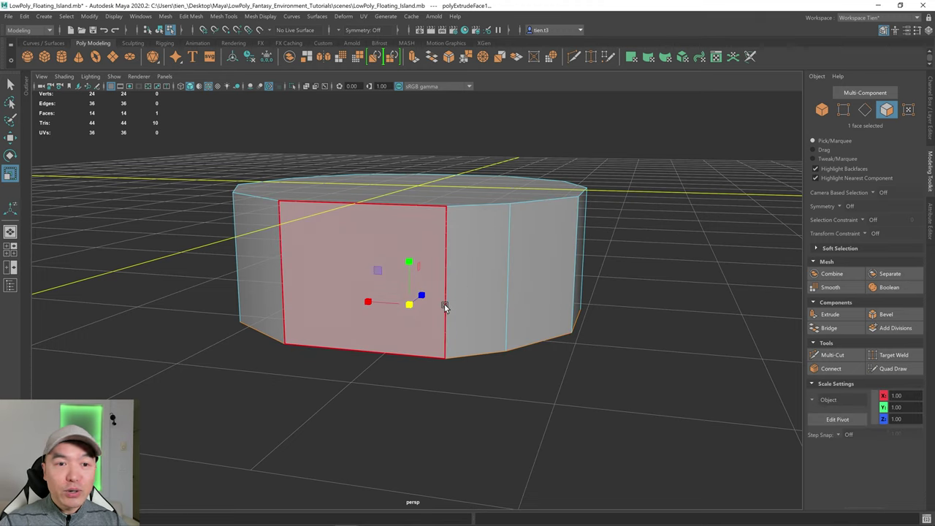
pyautogui.moveTo(411, 305)
pyautogui.mouseDown()
pyautogui.moveTo(284, 314)
pyautogui.moveTo(434, 310)
pyautogui.moveTo(451, 298)
pyautogui.moveTo(442, 278)
pyautogui.moveTo(424, 304)
pyautogui.moveTo(460, 291)
pyautogui.moveTo(424, 300)
pyautogui.mouseUp()
# - Return to object mode, hide the ground grid and inspect the tapered shape
pyautogui.press('q')
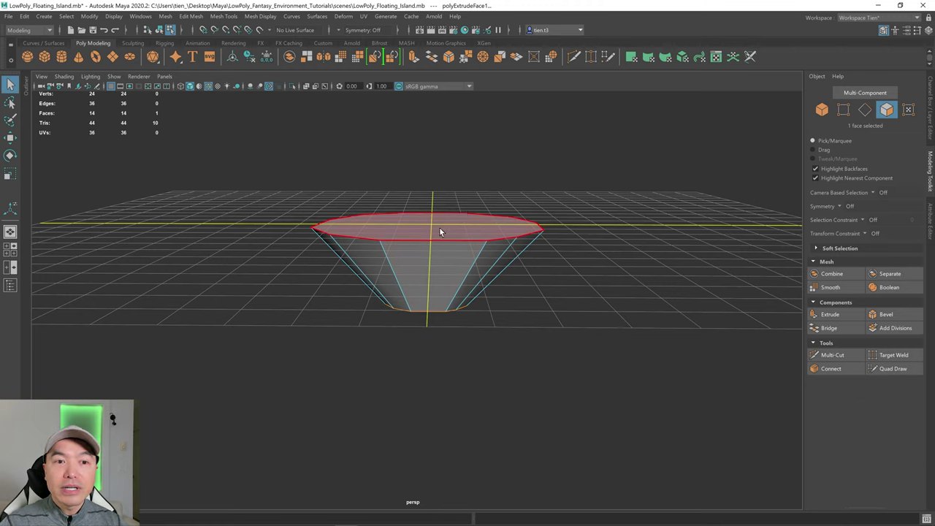
pyautogui.moveTo(440, 229); pyautogui.dragTo(541, 178, button='right')
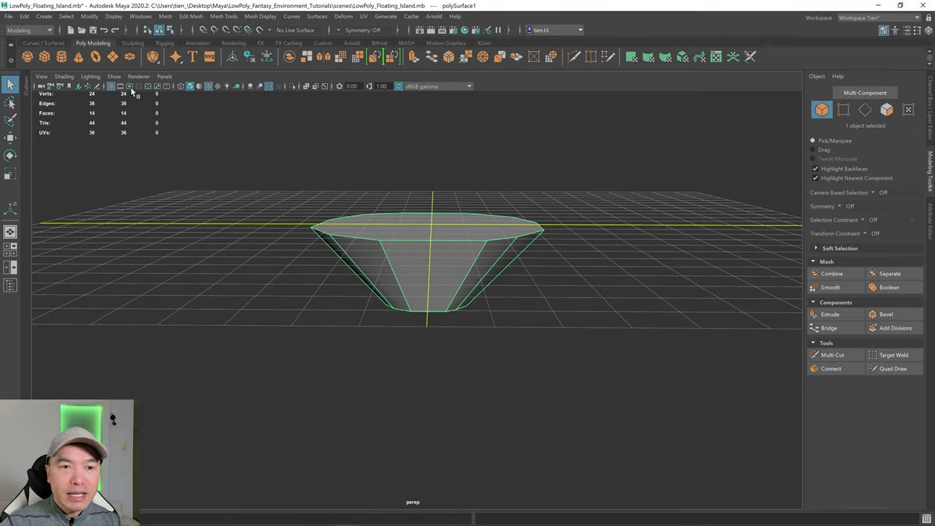
pyautogui.click(111, 86)
pyautogui.scroll(3, 320, 176)
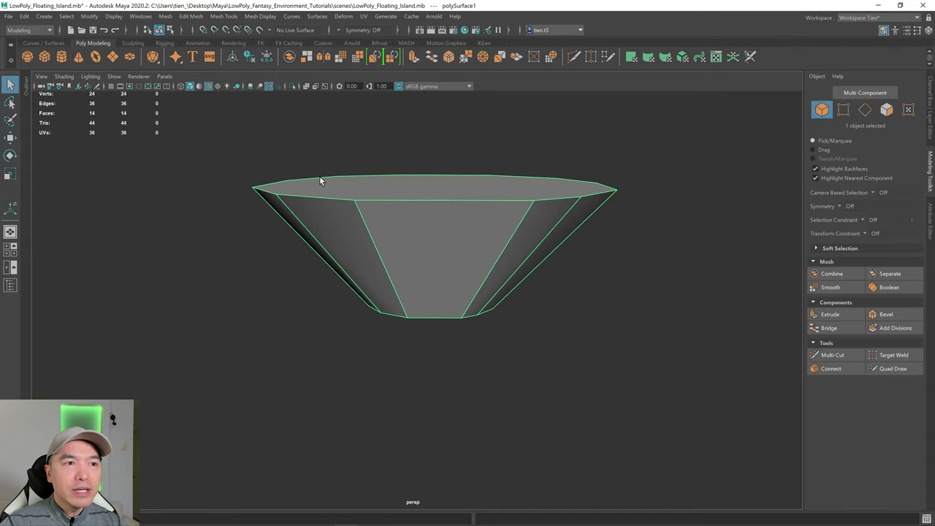
pyautogui.scroll(2, 294, 223)
pyautogui.scroll(-5, 295, 226)
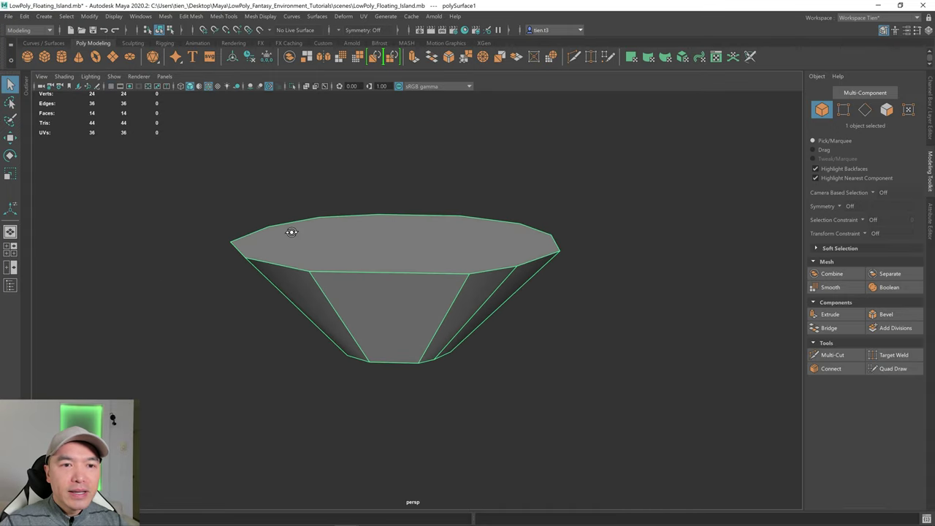
pyautogui.keyDown('alt'); pyautogui.moveTo(296, 227); pyautogui.dragTo(423, 265); pyautogui.keyUp('alt')
pyautogui.scroll(3, 431, 256)
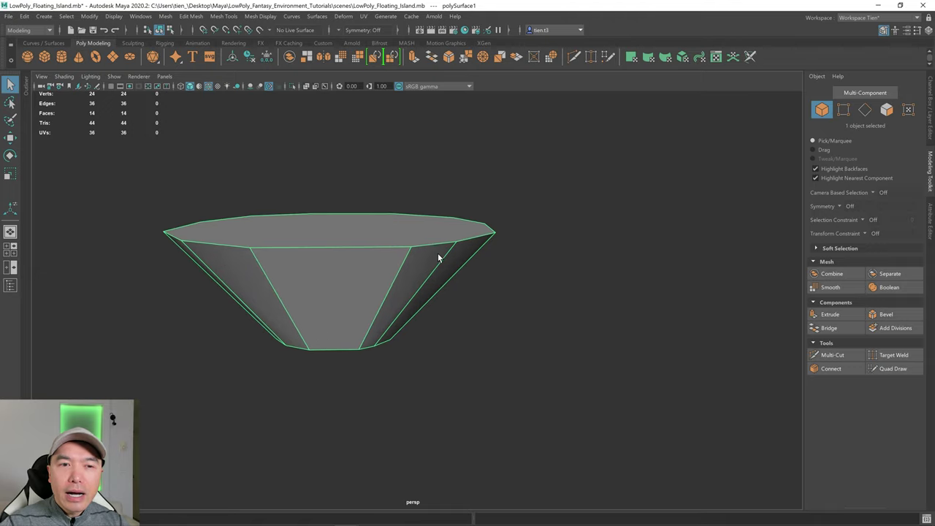
pyautogui.keyDown('alt'); pyautogui.moveTo(461, 271); pyautogui.dragTo(425, 251); pyautogui.keyUp('alt')
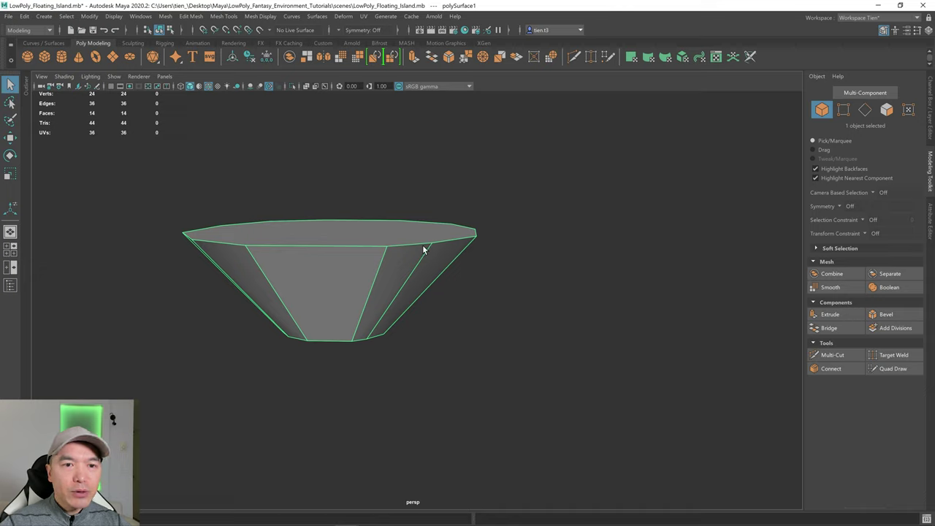
# - Extrude the top face with Offset 0.29 and Local Translate Z 0.255
pyautogui.moveTo(421, 162); pyautogui.dragTo(421, 192, button='right')
pyautogui.click(393, 233)
pyautogui.click(342, 229)
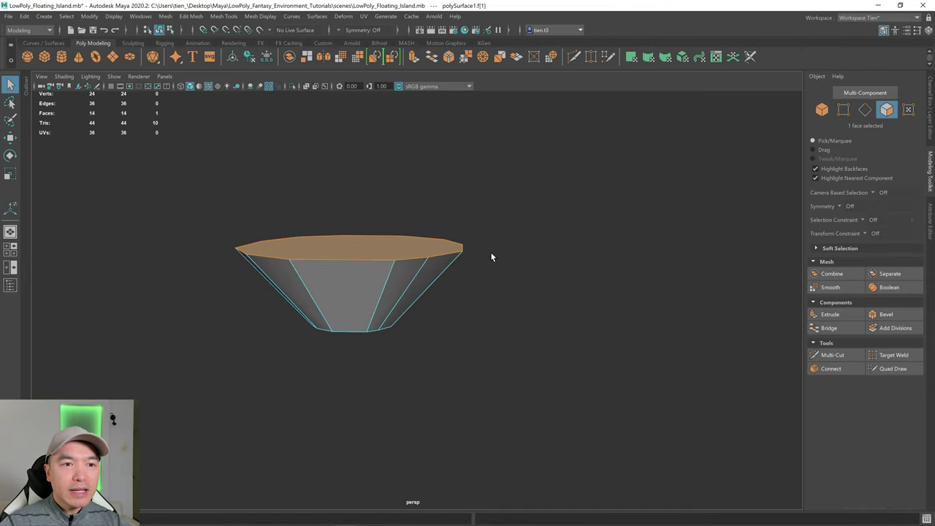
pyautogui.keyDown('alt'); pyautogui.moveTo(492, 257); pyautogui.dragTo(579, 295); pyautogui.keyUp('alt')
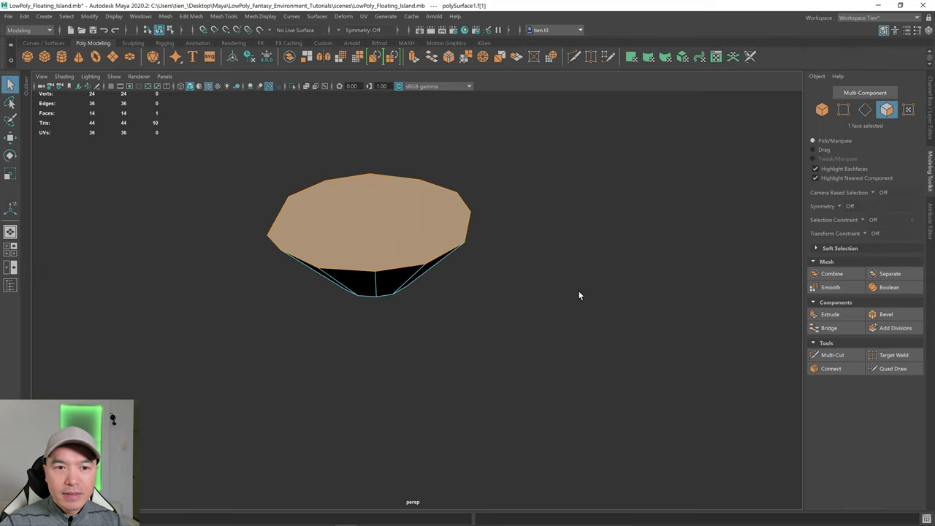
pyautogui.click(846, 316)
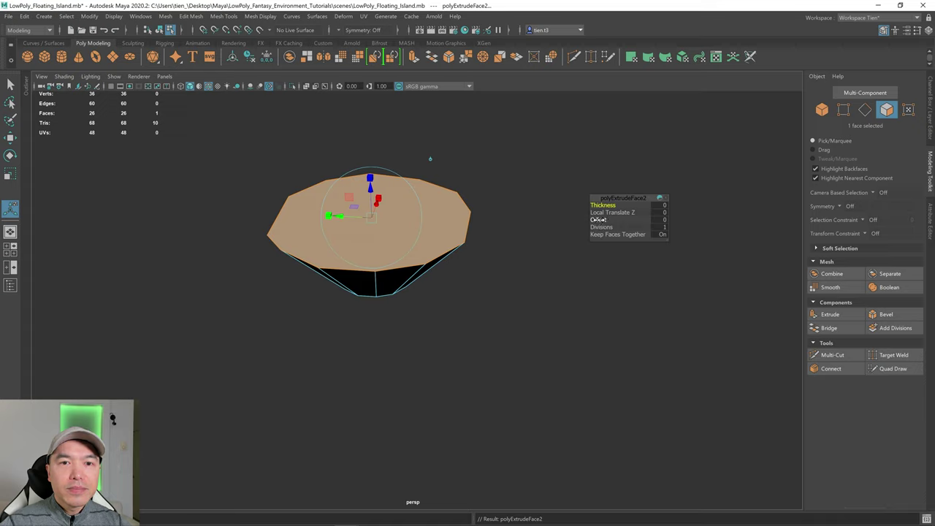
pyautogui.moveTo(598, 220); pyautogui.dragTo(569, 314)
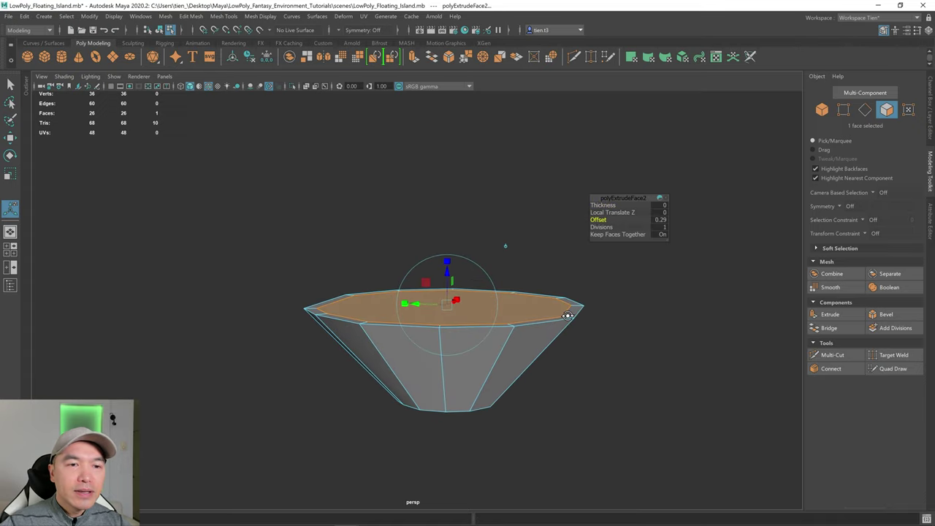
pyautogui.moveTo(451, 280); pyautogui.dragTo(505, 246)
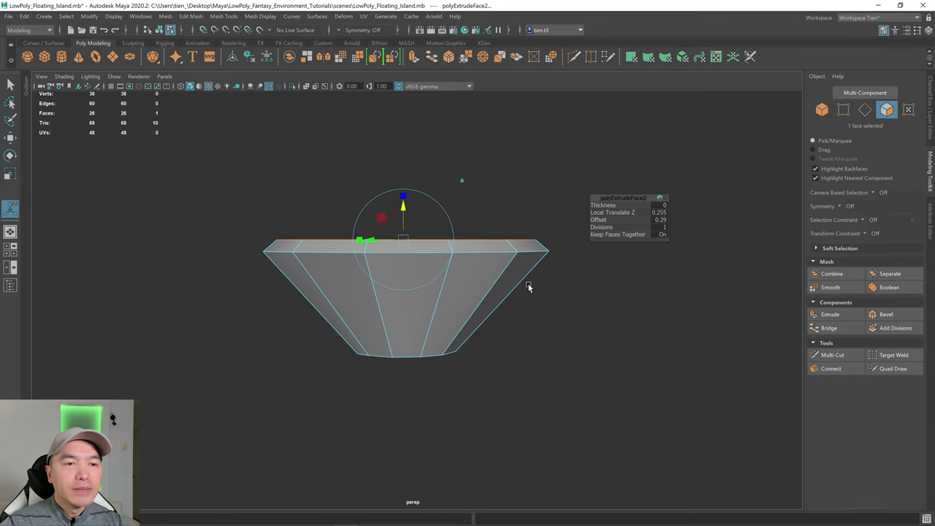
# - Switch to object mode, show the Channel Box and delete the bowl's history
pyautogui.press('q')
pyautogui.press('F8')
pyautogui.keyDown('alt'); pyautogui.moveTo(460, 288); pyautogui.dragTo(540, 256); pyautogui.keyUp('alt')
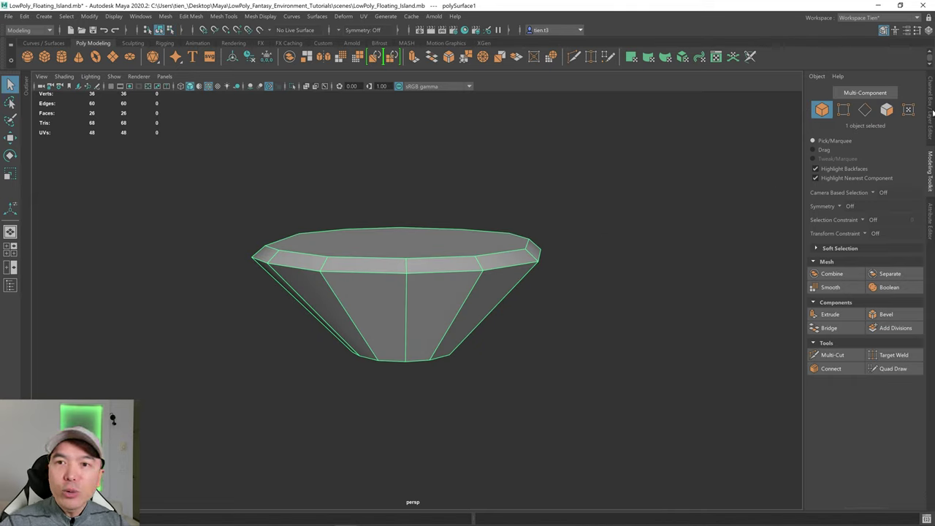
pyautogui.click(931, 113)
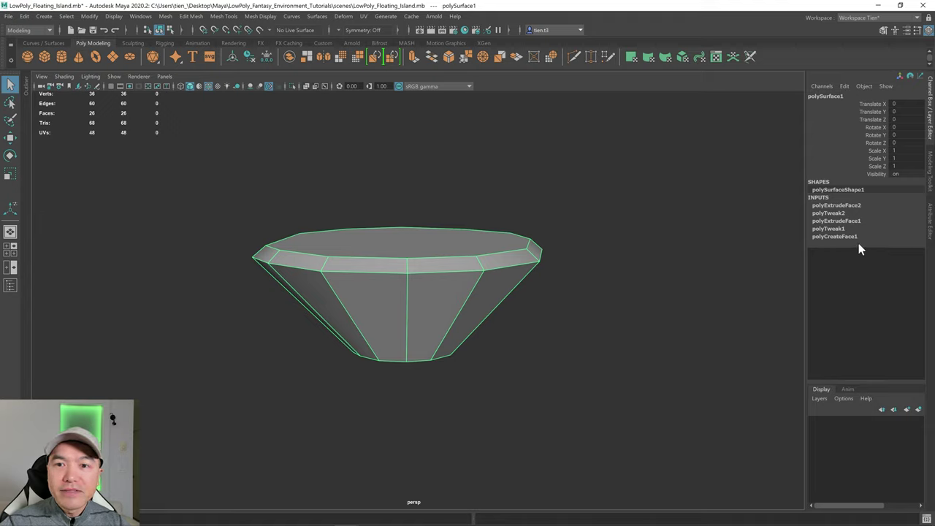
pyautogui.hotkey('alt', 'shift', 'd')
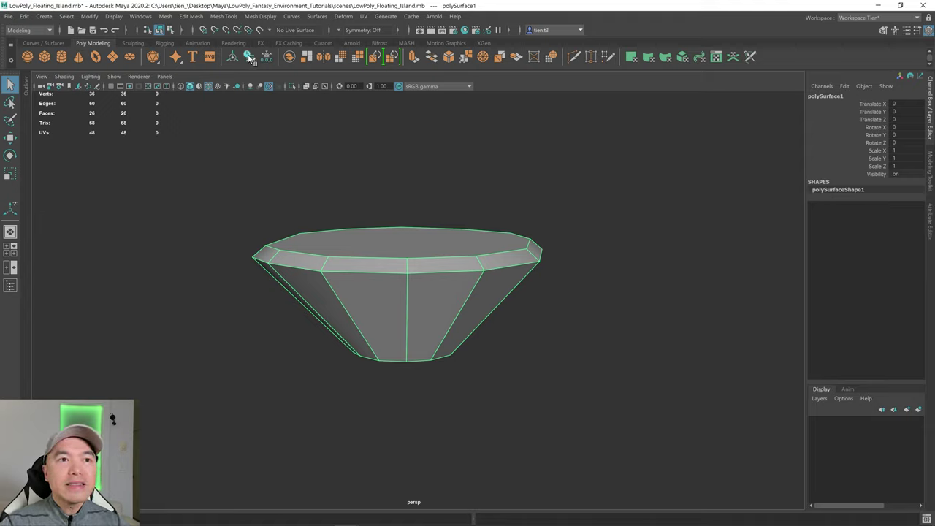
pyautogui.keyDown('alt'); pyautogui.moveTo(477, 223); pyautogui.dragTo(486, 219); pyautogui.keyUp('alt')
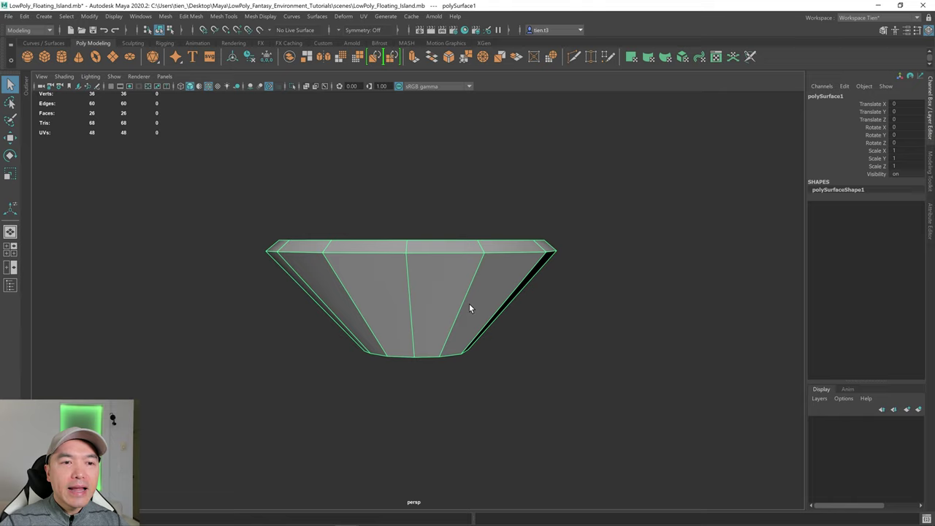
pyautogui.keyDown('alt'); pyautogui.moveTo(467, 298); pyautogui.dragTo(463, 283); pyautogui.keyUp('alt')
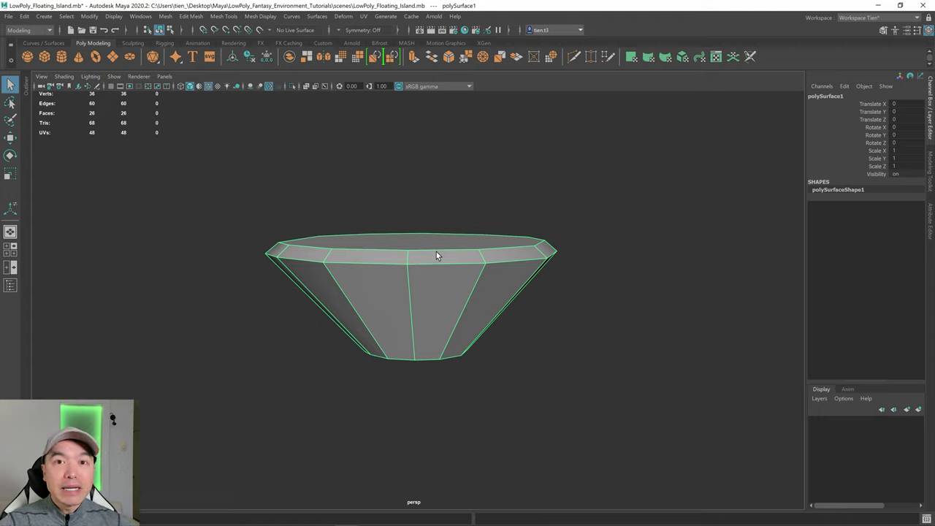
# - Remesh the bowl at 20% collapse threshold into 334 triangles and delete history
pyautogui.click(165, 17)
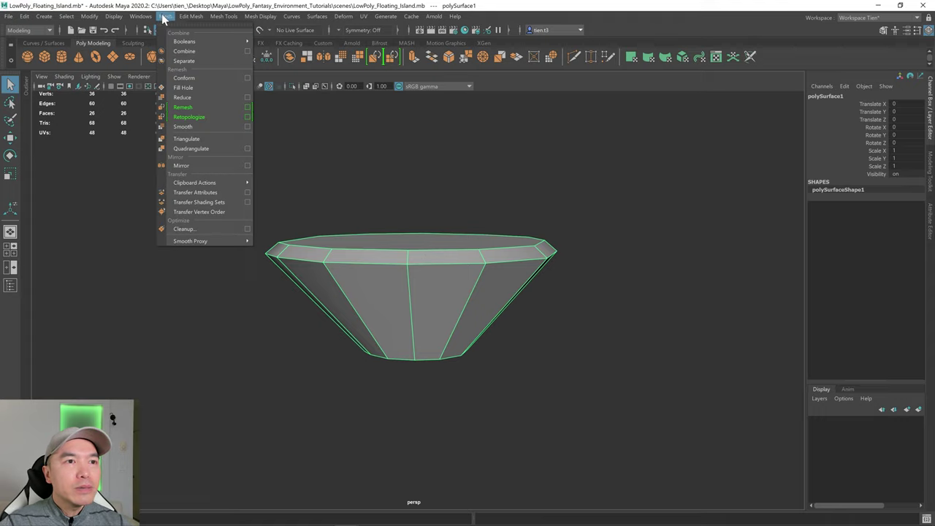
pyautogui.click(174, 17)
pyautogui.click(166, 16)
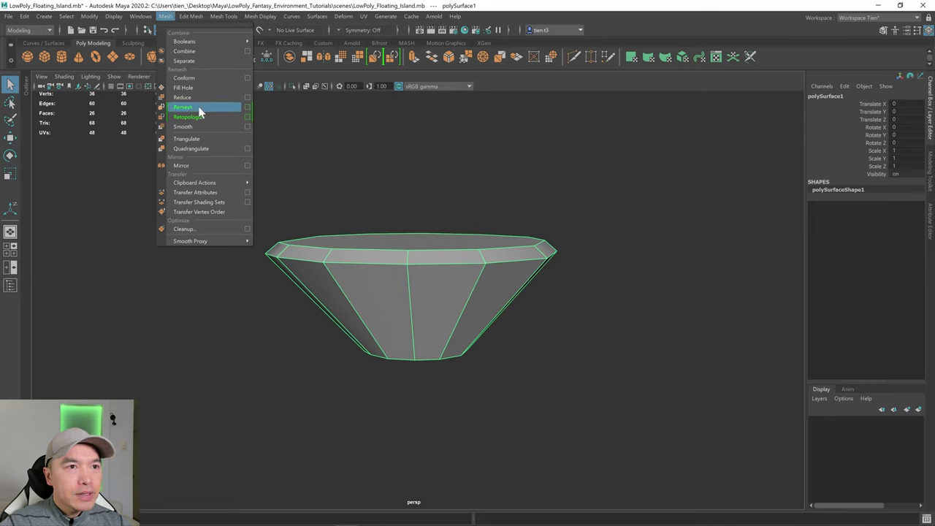
pyautogui.click(250, 109)
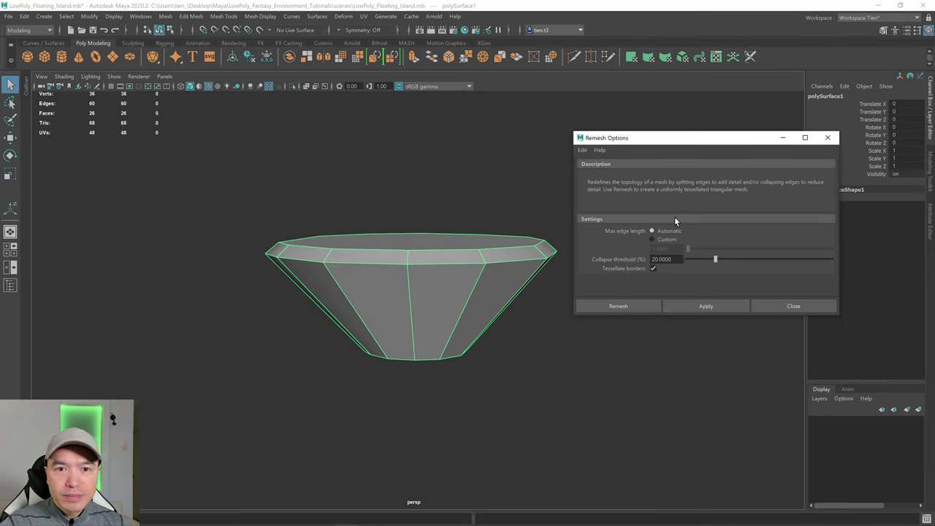
pyautogui.click(582, 150)
pyautogui.click(600, 188)
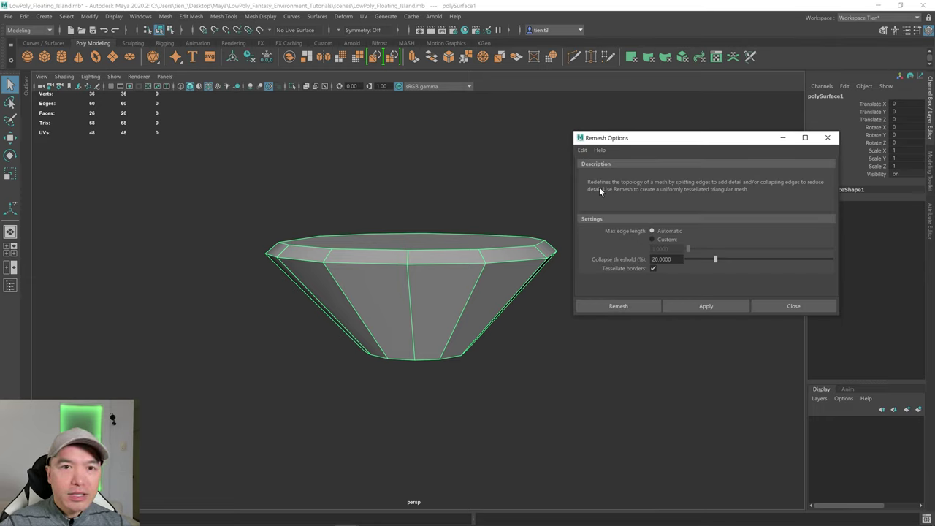
pyautogui.click(609, 304)
pyautogui.moveTo(492, 290)
pyautogui.keyDown('alt'); pyautogui.mouseDown()
pyautogui.moveTo(472, 297)
pyautogui.moveTo(481, 279)
pyautogui.mouseUp(); pyautogui.keyUp('alt')
pyautogui.press('q')
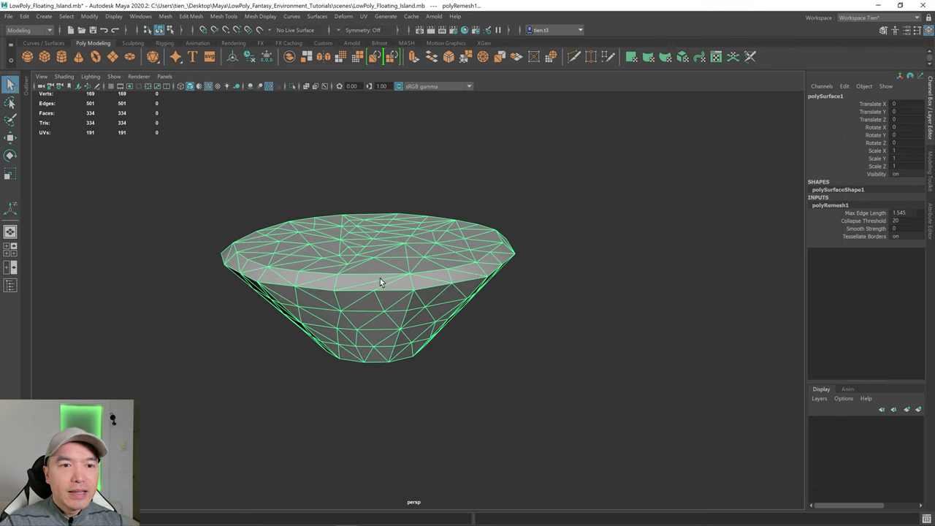
pyautogui.hotkey('alt', 'shift', 'd')
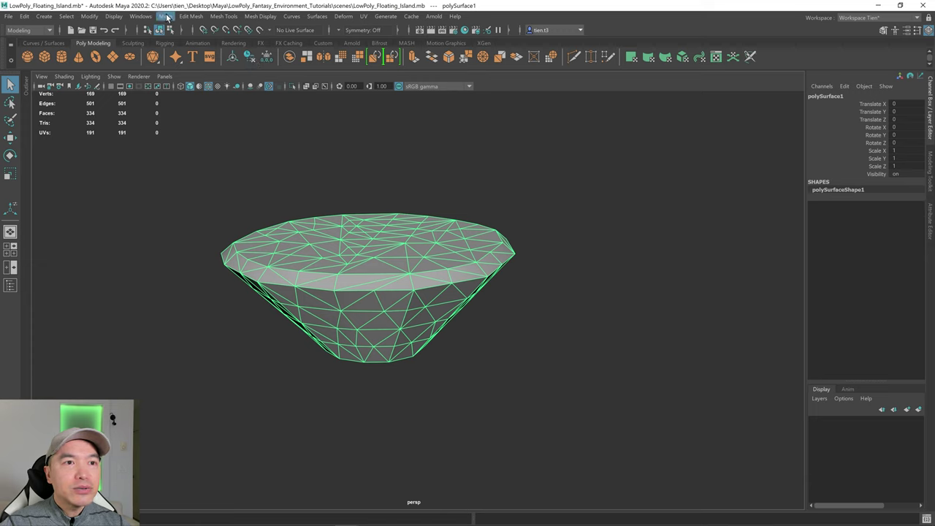
# - Retopologize with reset settings, Preserve hard edges, target 300 faces and face uniformity 1
pyautogui.click(165, 16)
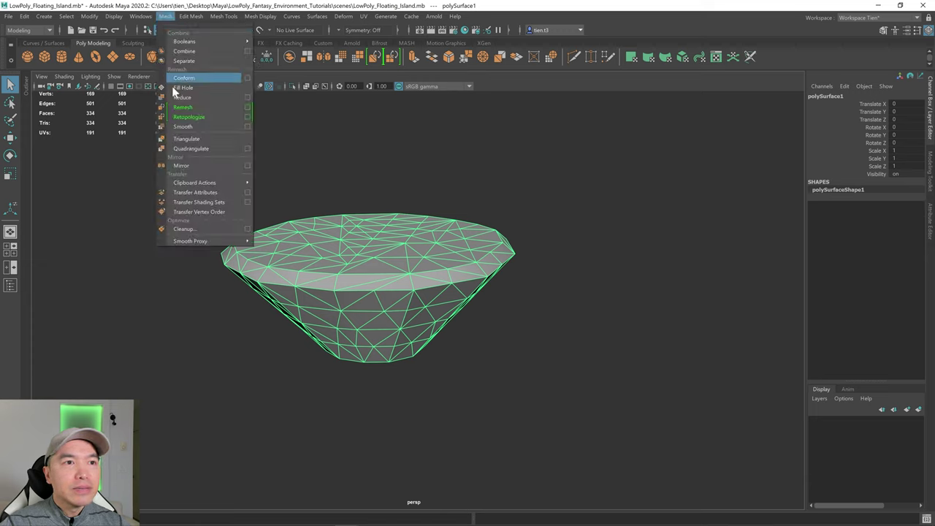
pyautogui.click(248, 117)
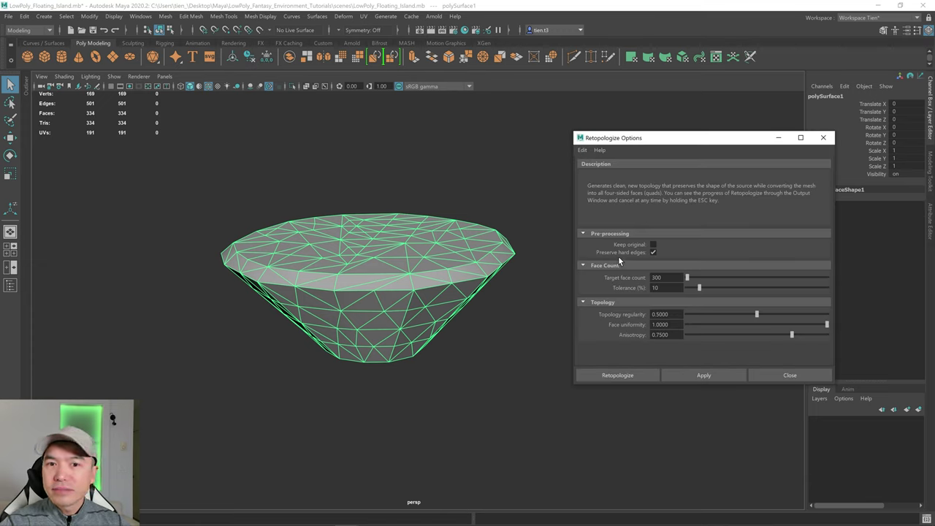
pyautogui.click(582, 150)
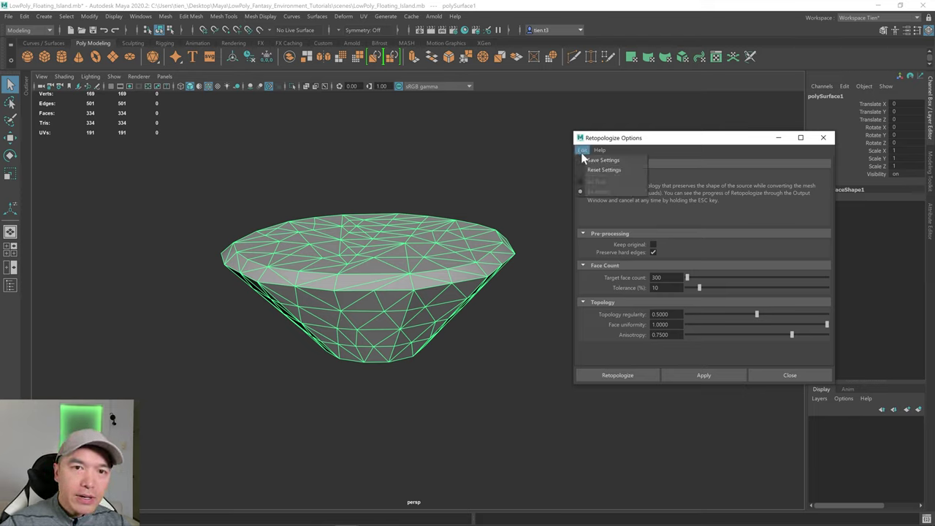
pyautogui.click(600, 176)
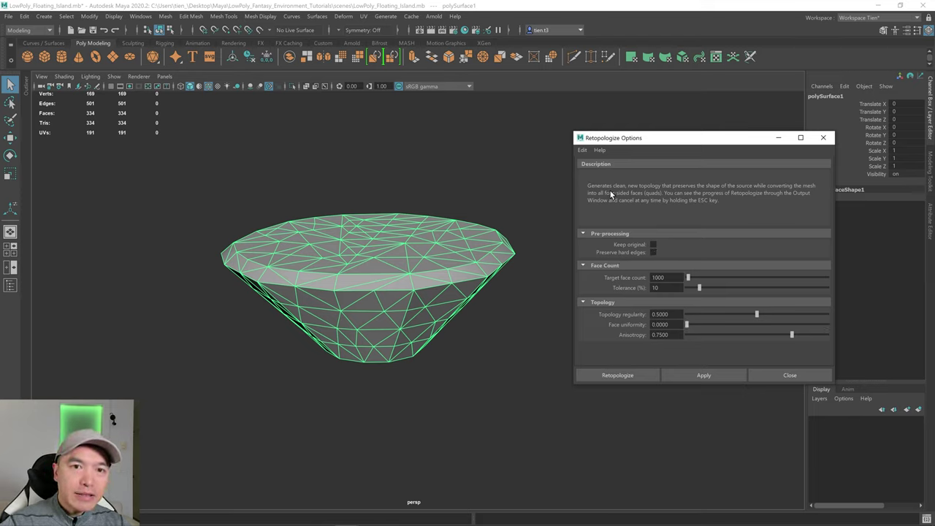
pyautogui.click(617, 252)
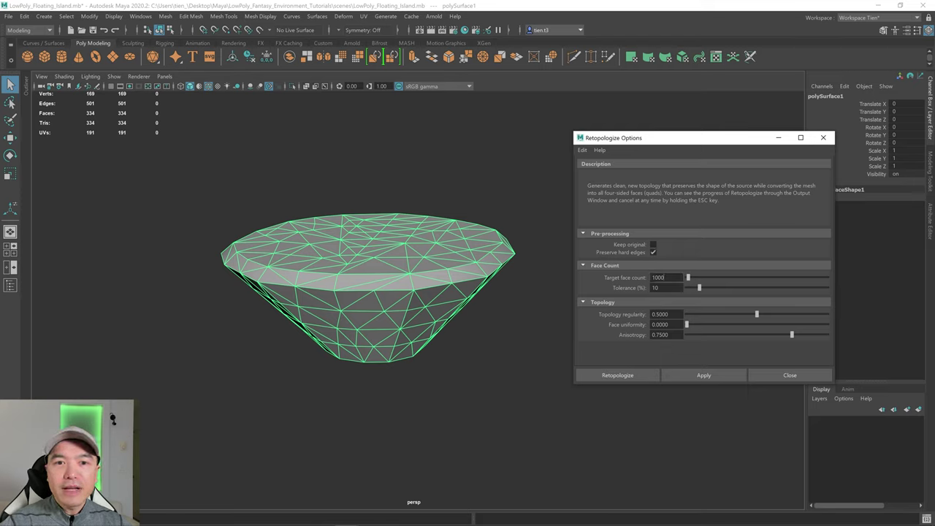
pyautogui.doubleClick(657, 278)
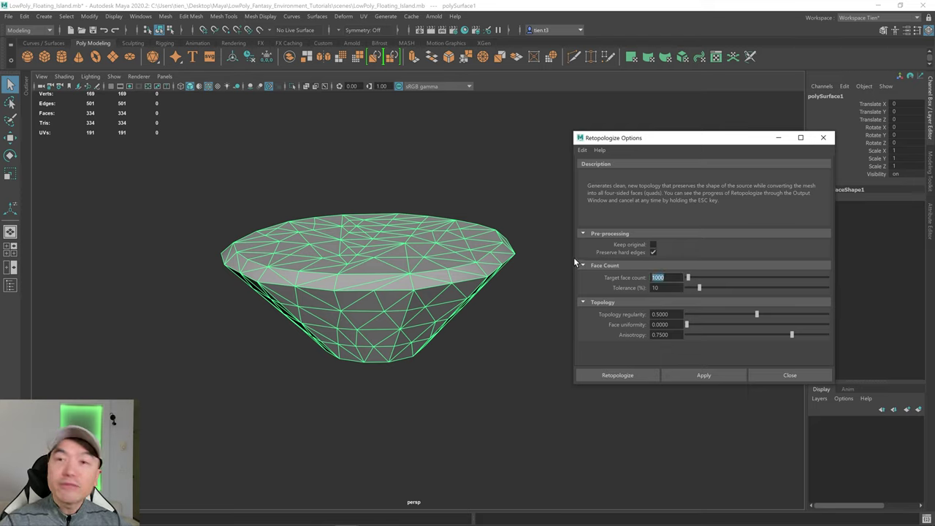
pyautogui.write('300')
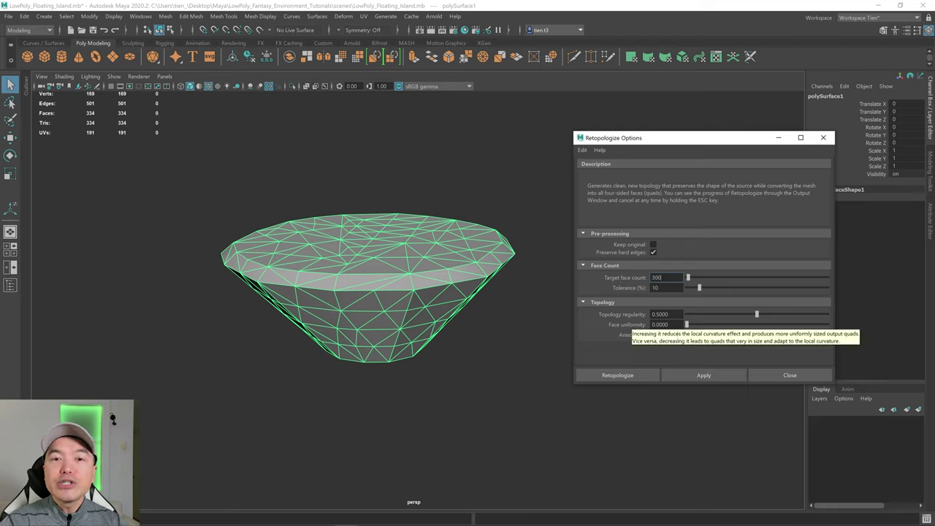
pyautogui.moveTo(687, 326); pyautogui.dragTo(694, 328)
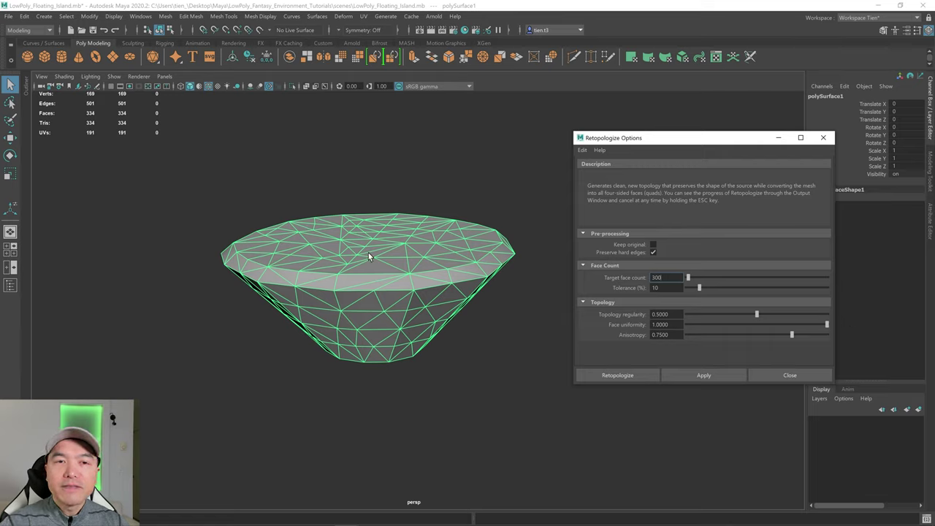
pyautogui.click(611, 374)
pyautogui.moveTo(501, 357)
pyautogui.keyDown('alt'); pyautogui.mouseDown()
pyautogui.moveTo(497, 314)
pyautogui.moveTo(401, 353)
pyautogui.moveTo(547, 351)
pyautogui.moveTo(516, 349)
pyautogui.mouseUp(); pyautogui.keyUp('alt')
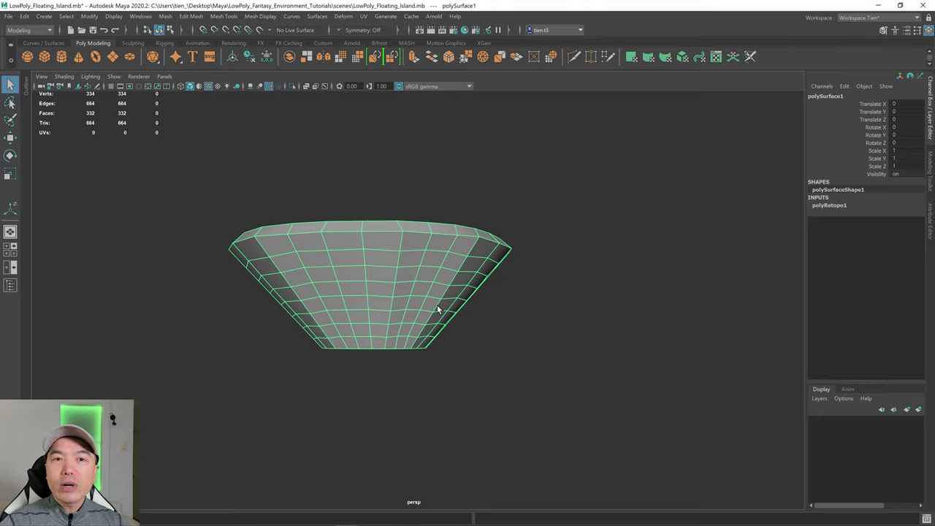
pyautogui.keyDown('alt'); pyautogui.moveTo(437, 307); pyautogui.dragTo(487, 313); pyautogui.keyUp('alt')
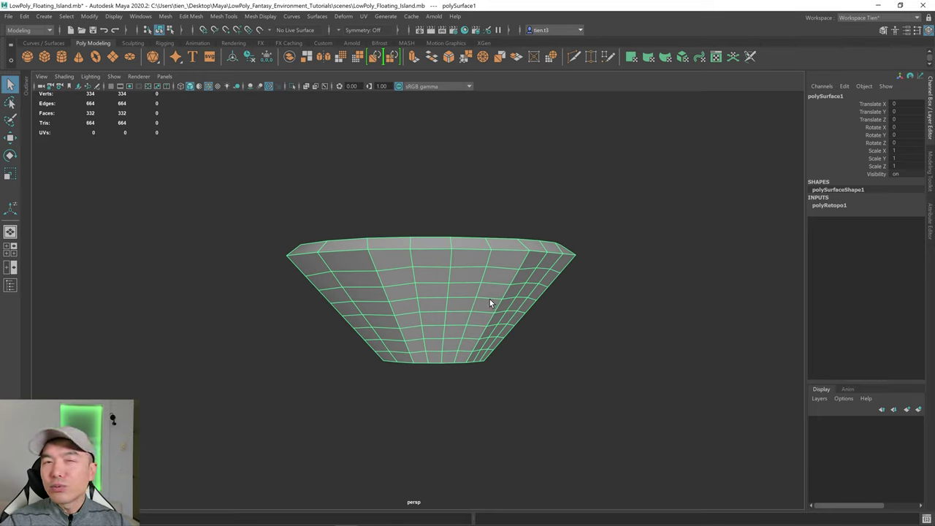
# - In vertex mode, box-select 201 of the 334 vertices in the front view
pyautogui.moveTo(638, 268); pyautogui.dragTo(528, 265, button='right')
pyautogui.press('space')
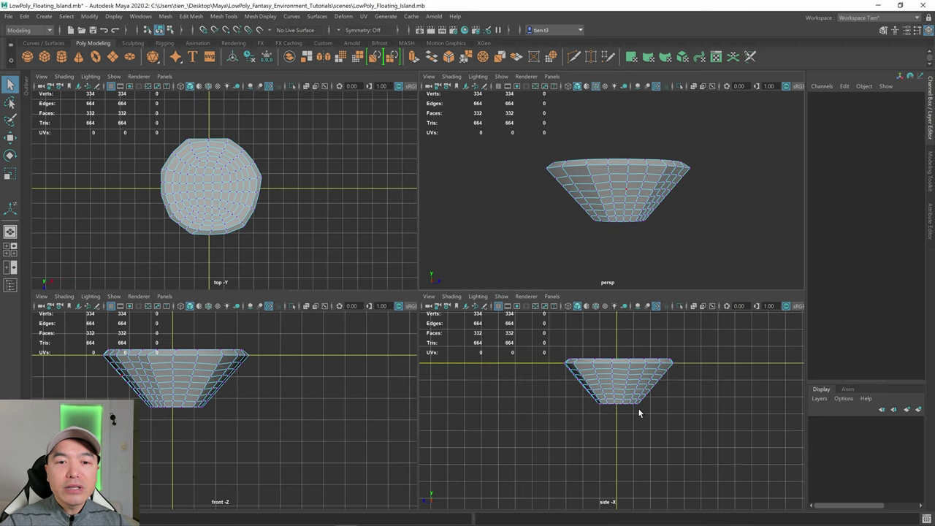
pyautogui.press('space')
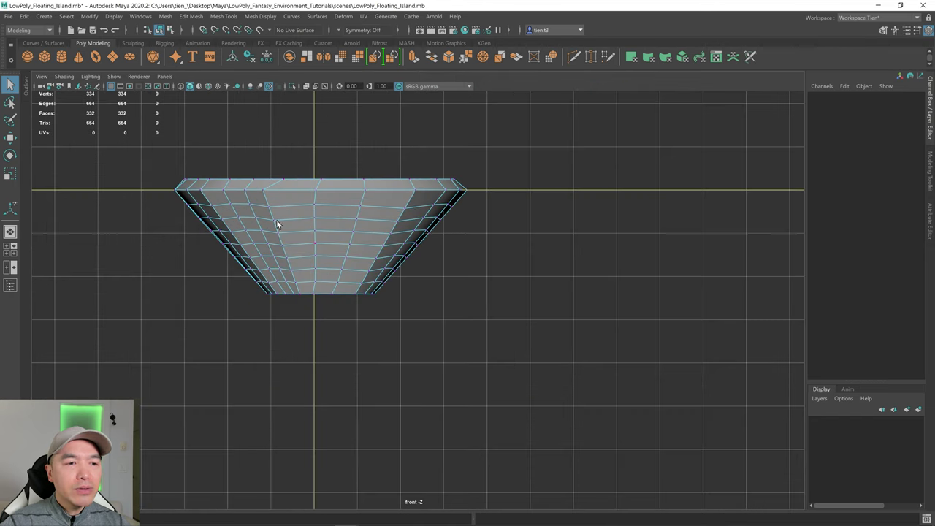
pyautogui.moveTo(159, 198); pyautogui.dragTo(499, 372)
pyautogui.press('space')
pyautogui.press('space')
pyautogui.keyDown('alt'); pyautogui.moveTo(668, 213); pyautogui.dragTo(533, 261); pyautogui.keyUp('alt')
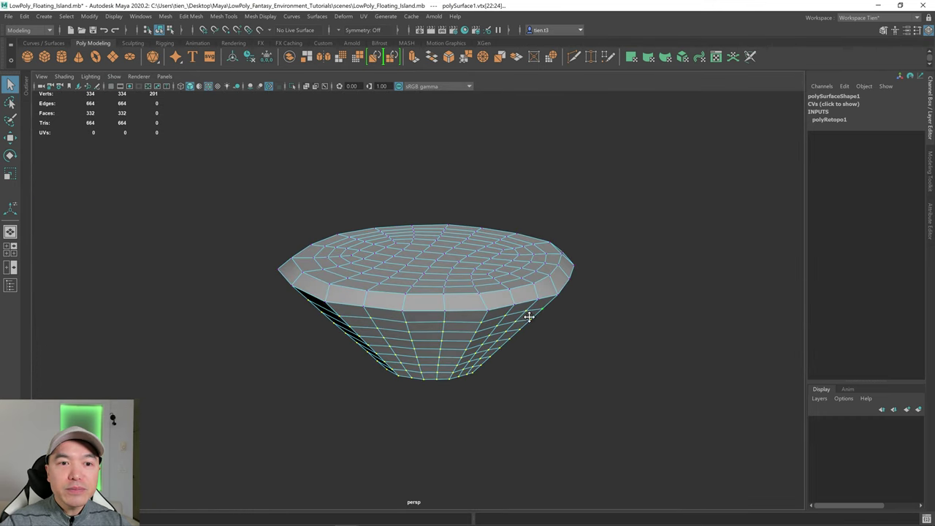
pyautogui.keyDown('alt'); pyautogui.moveTo(528, 314); pyautogui.dragTo(517, 319, button='middle'); pyautogui.keyUp('alt')
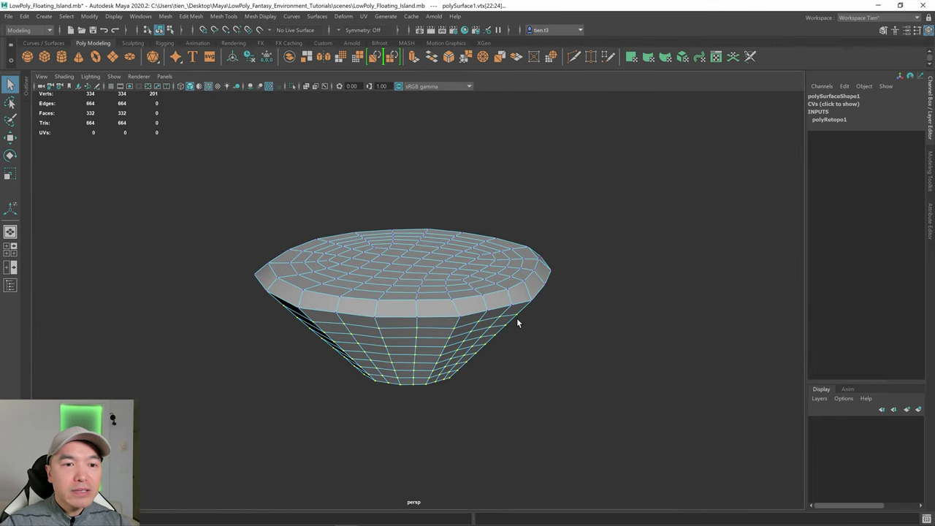
# - Apply Transform Component with reset settings and Random 0.475 to the selected vertices
pyautogui.click(190, 17)
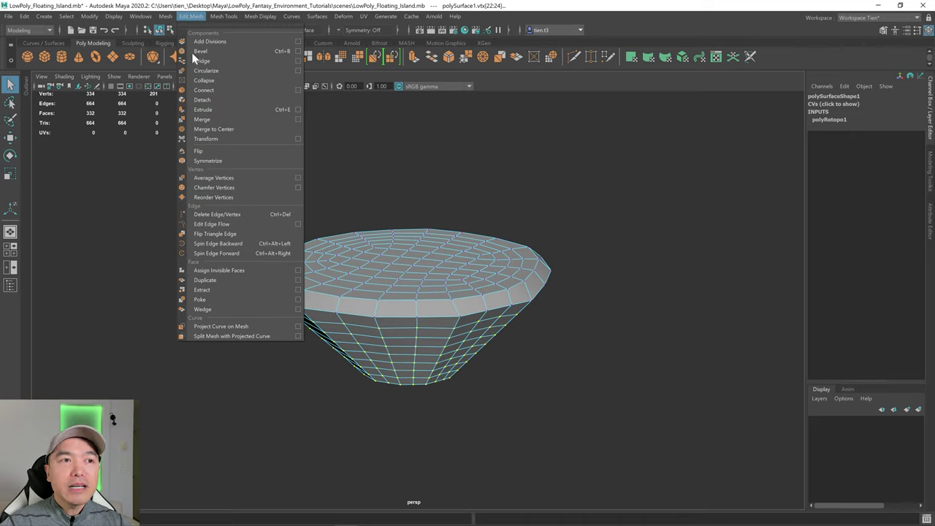
pyautogui.click(300, 139)
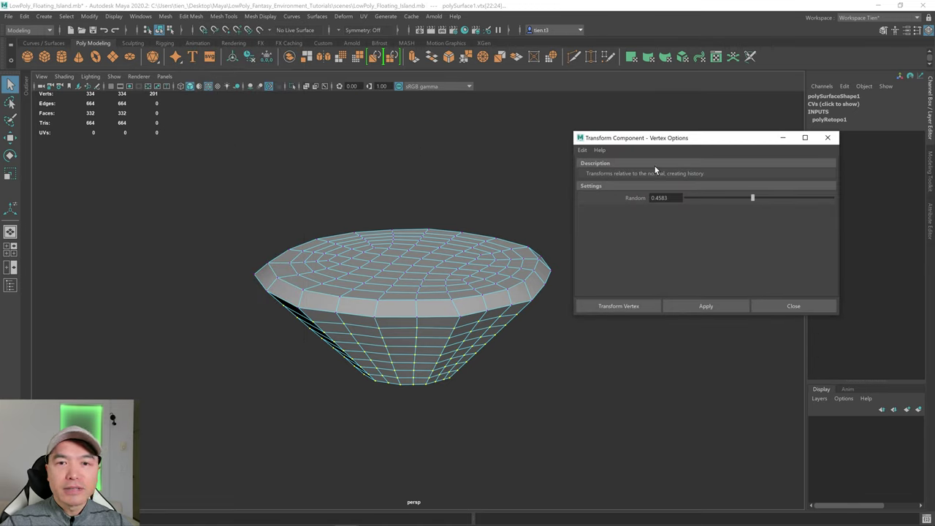
pyautogui.click(584, 150)
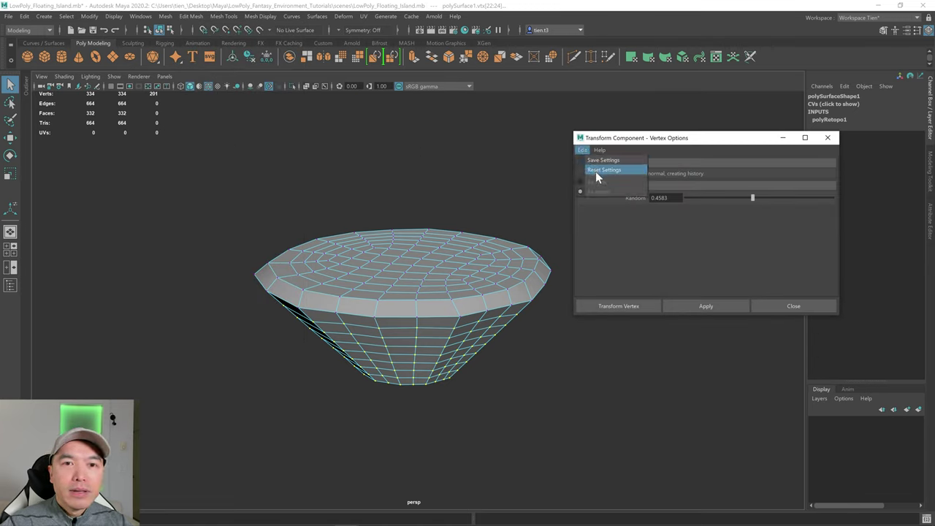
pyautogui.click(596, 172)
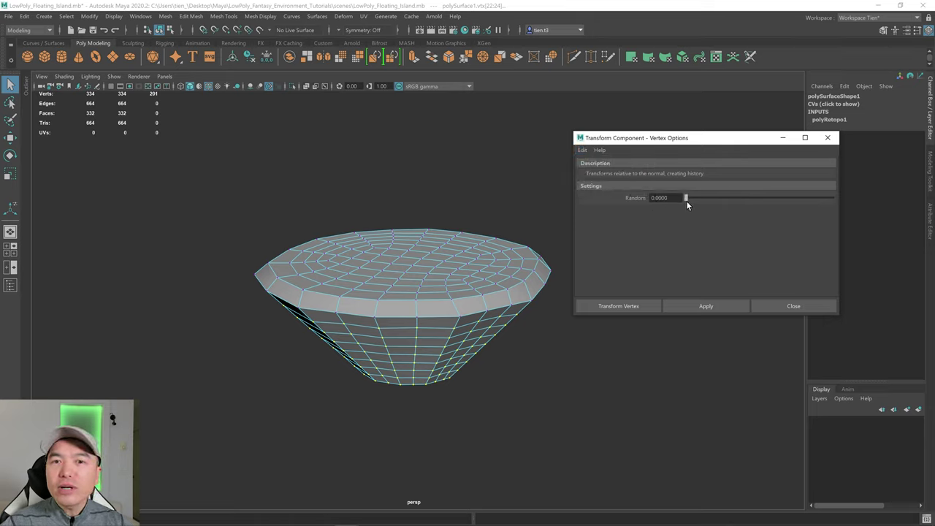
pyautogui.moveTo(687, 197); pyautogui.dragTo(755, 198)
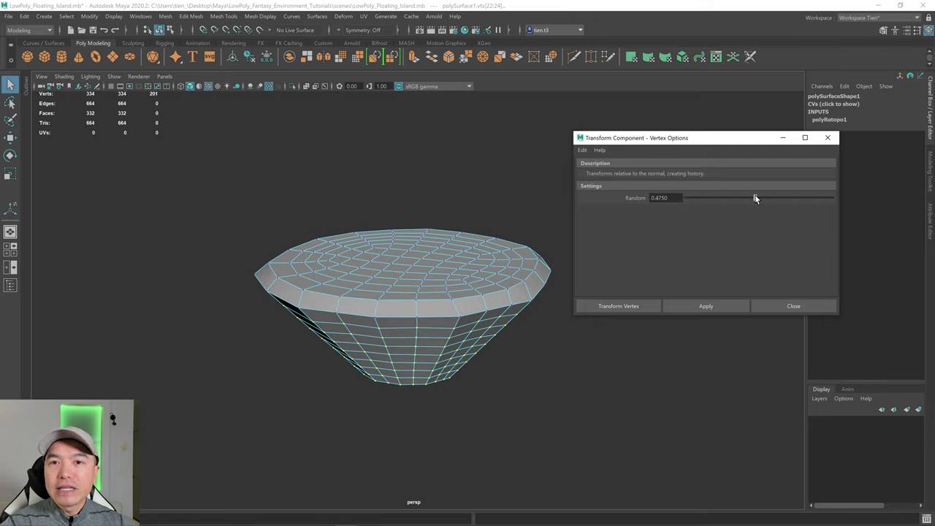
pyautogui.click(624, 306)
pyautogui.keyDown('alt'); pyautogui.moveTo(558, 347); pyautogui.dragTo(527, 318); pyautogui.keyUp('alt')
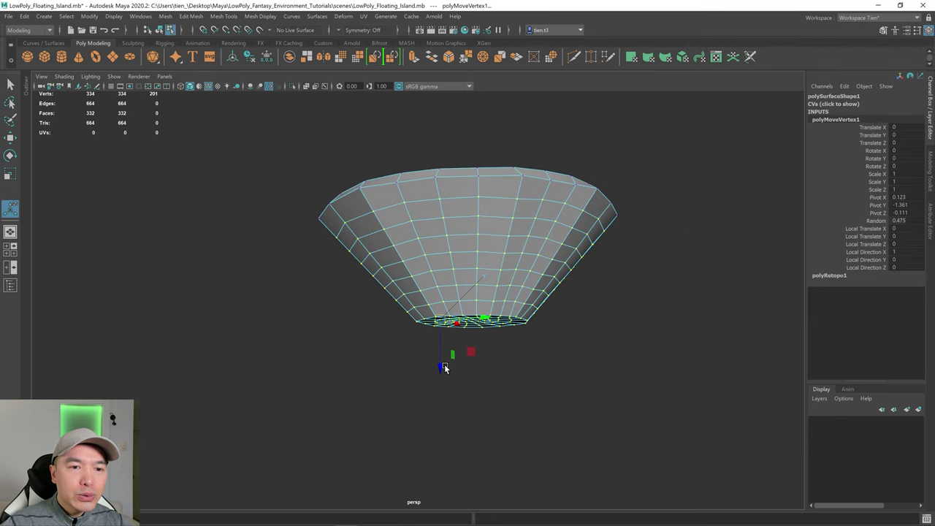
# - Set the random vertex push to Local Translate Z 0.269 for a jagged rock surface
pyautogui.moveTo(439, 371)
pyautogui.mouseDown()
pyautogui.moveTo(439, 380)
pyautogui.moveTo(412, 387)
pyautogui.moveTo(438, 378)
pyautogui.mouseUp()
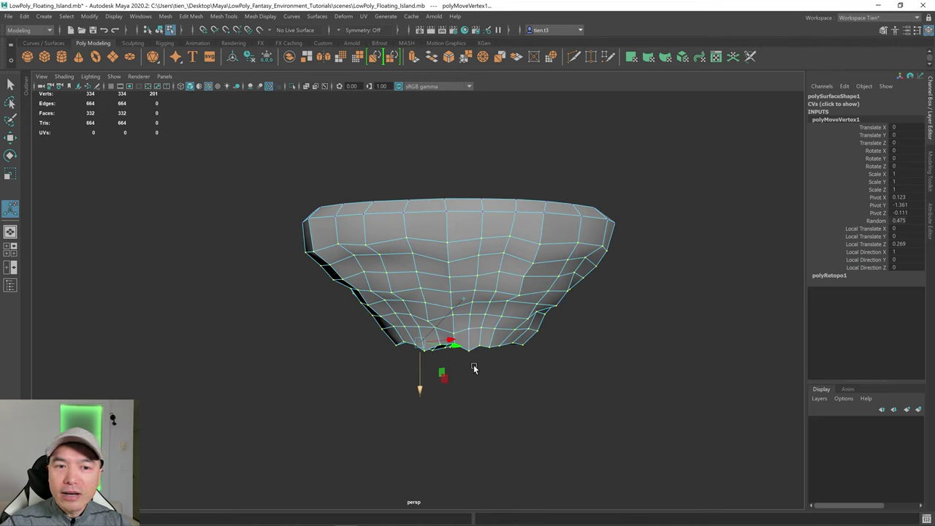
pyautogui.click(464, 298)
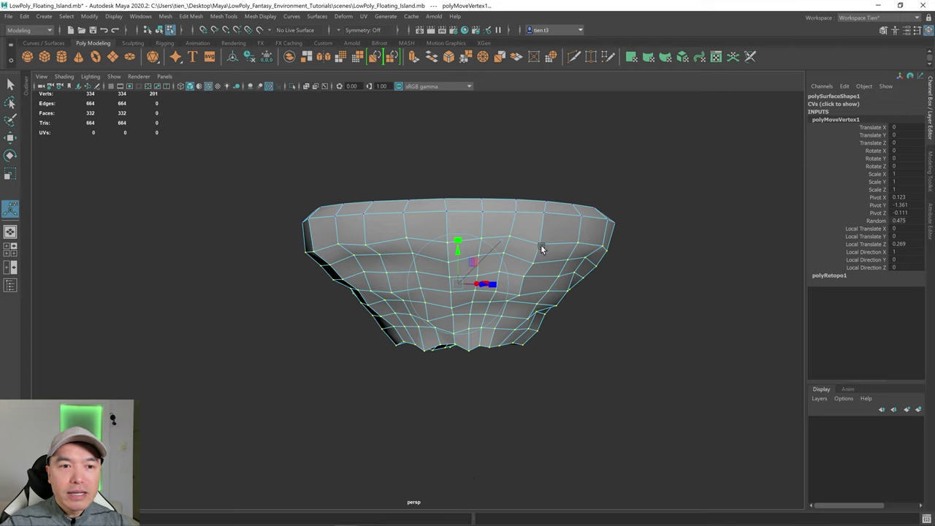
pyautogui.click(500, 239)
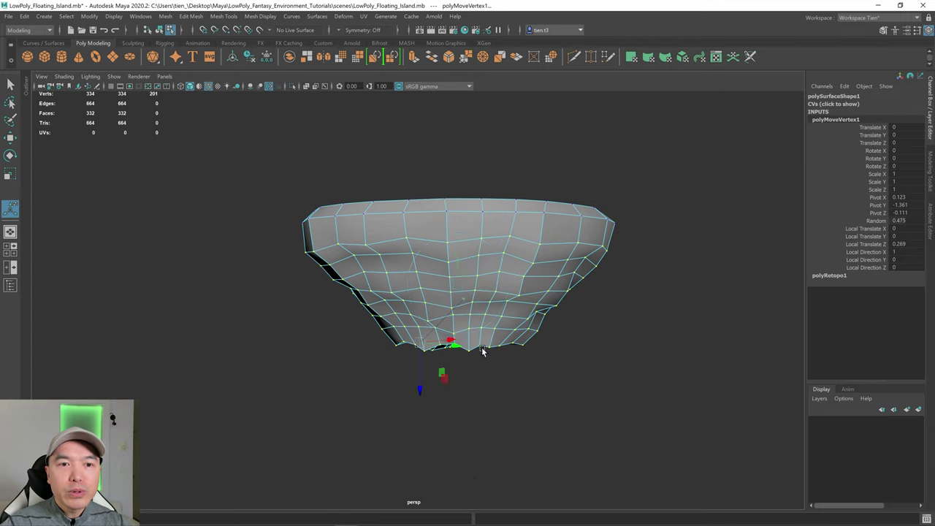
pyautogui.keyDown('alt'); pyautogui.moveTo(485, 351); pyautogui.dragTo(497, 295); pyautogui.keyUp('alt')
# - Select the whole rock mesh in object mode and delete its construction history
pyautogui.press('q')
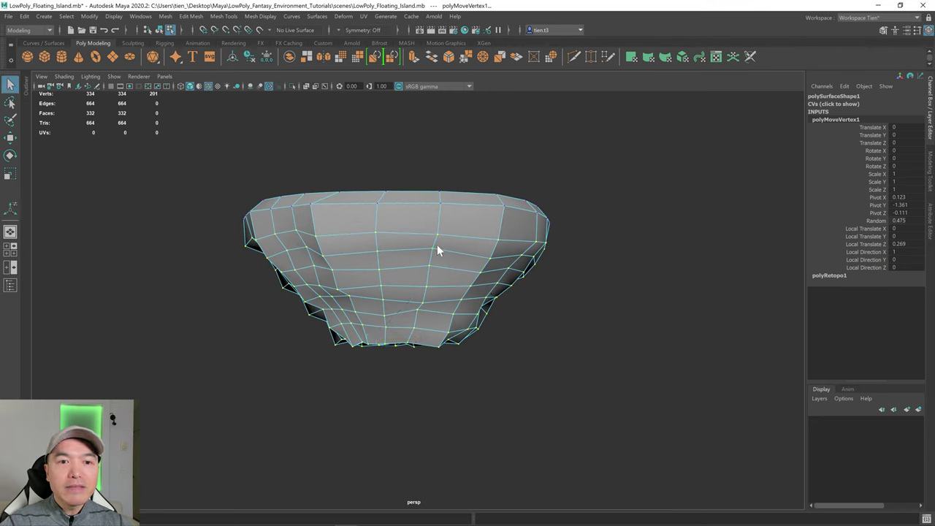
pyautogui.moveTo(437, 245); pyautogui.dragTo(520, 202, button='right')
pyautogui.click(456, 299)
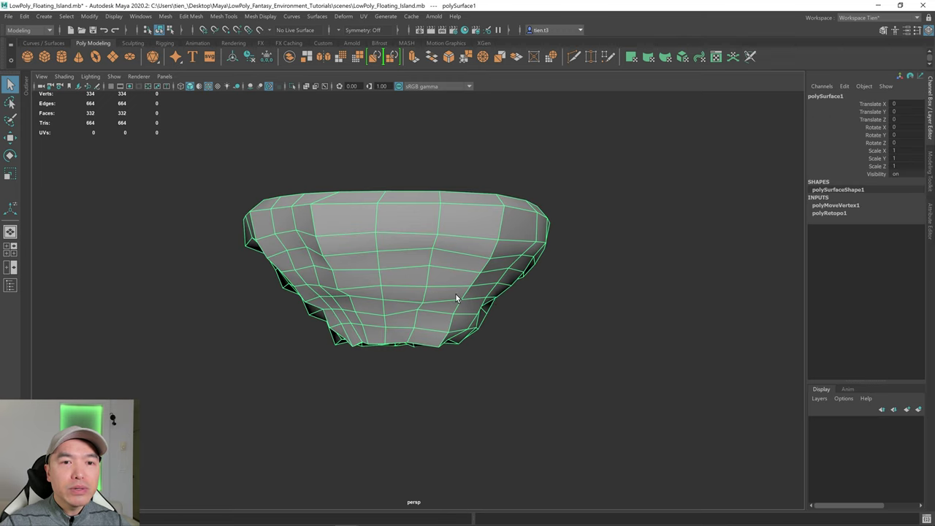
pyautogui.moveTo(456, 299)
pyautogui.keyDown('alt'); pyautogui.mouseDown()
pyautogui.moveTo(495, 313)
pyautogui.moveTo(462, 327)
pyautogui.moveTo(442, 310)
pyautogui.mouseUp(); pyautogui.keyUp('alt')
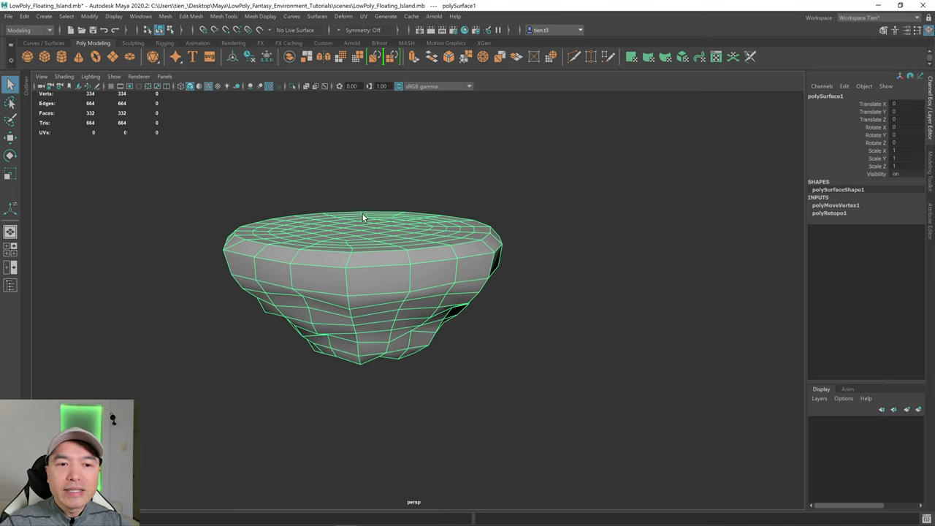
pyautogui.click(249, 57)
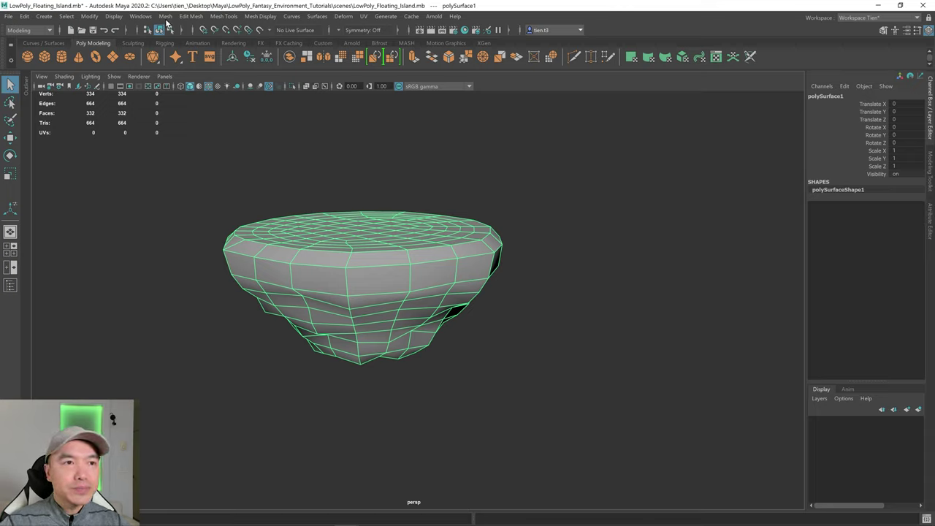
# - Bring up the Retopologize Options for the rock, showing a 300-face target
pyautogui.click(165, 16)
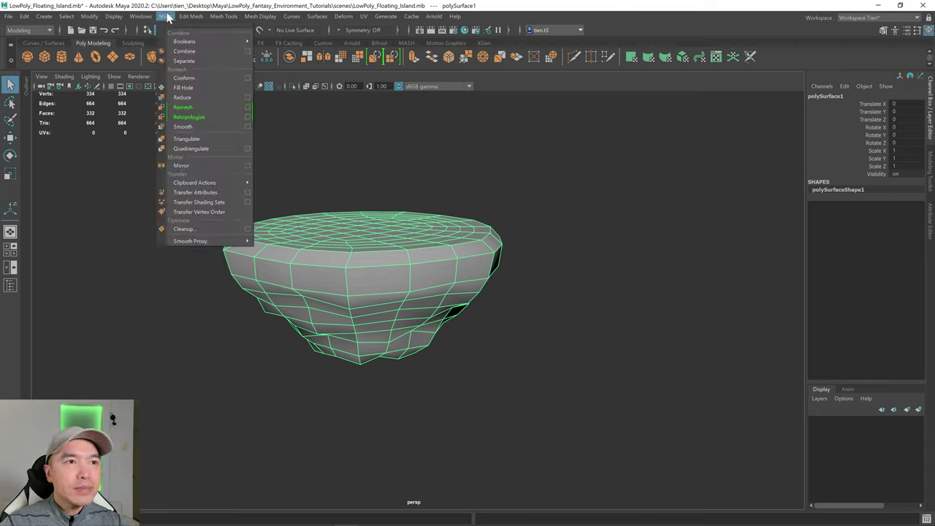
pyautogui.click(250, 119)
pyautogui.keyDown('alt'); pyautogui.moveTo(359, 223); pyautogui.dragTo(363, 239); pyautogui.keyUp('alt')
pyautogui.scroll(5, 372, 237)
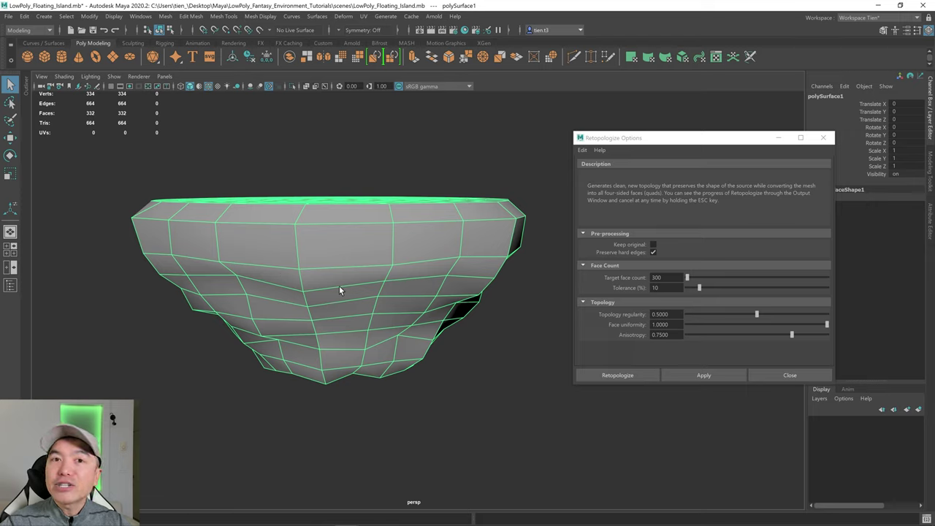
# - Retopologize the rock with Preserve hard edges off, target 5000 faces and face uniformity 0
pyautogui.click(654, 253)
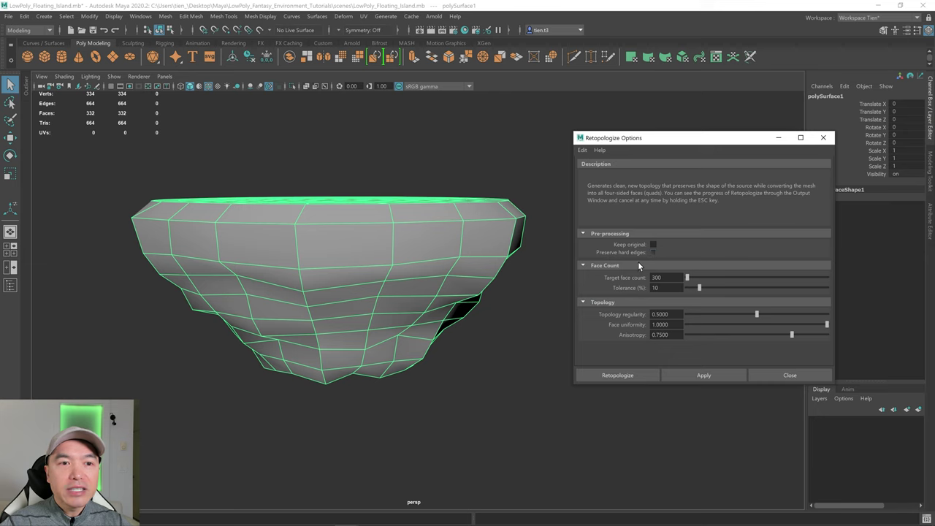
pyautogui.keyDown('alt'); pyautogui.moveTo(515, 280); pyautogui.dragTo(511, 295); pyautogui.keyUp('alt')
pyautogui.doubleClick(657, 278)
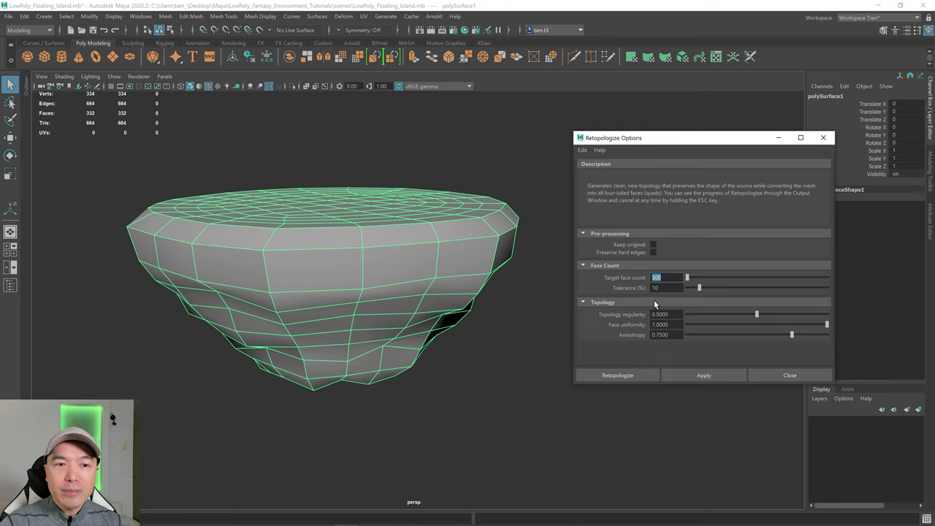
pyautogui.write('500')
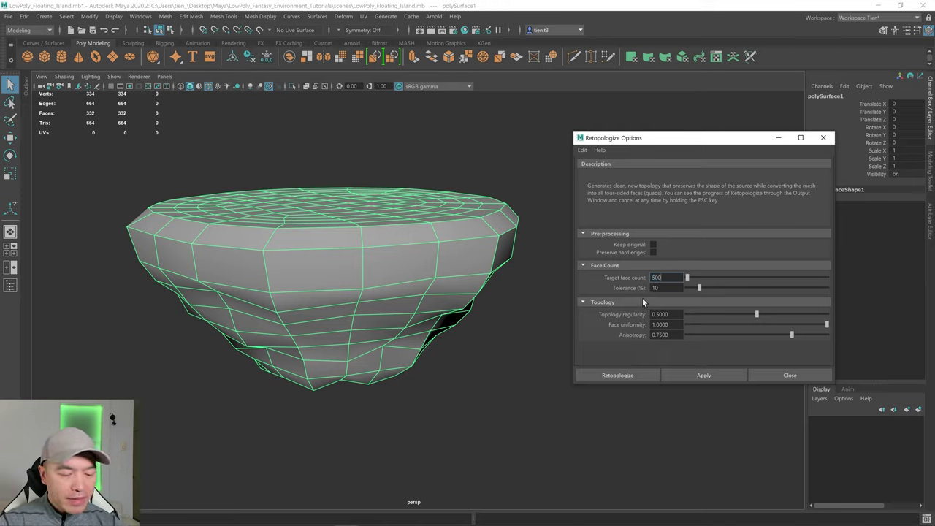
pyautogui.write('0')
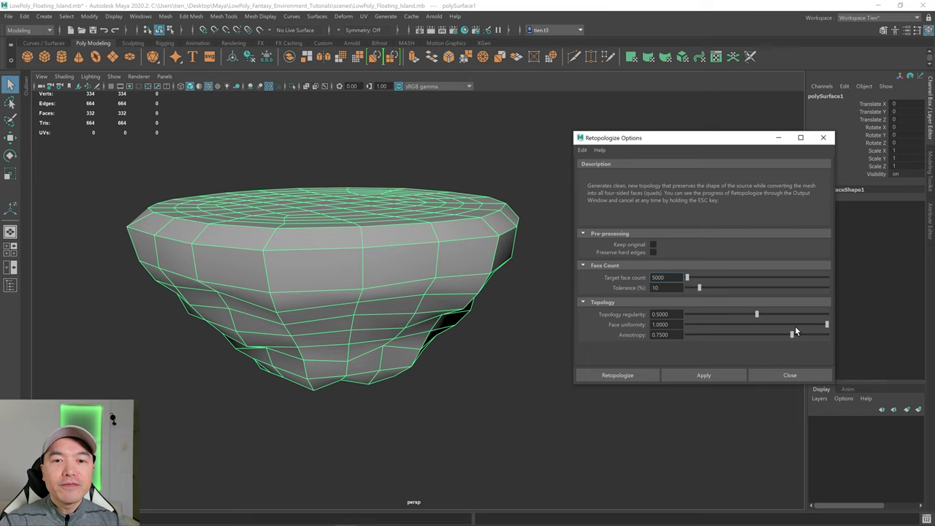
pyautogui.moveTo(828, 327); pyautogui.dragTo(744, 327)
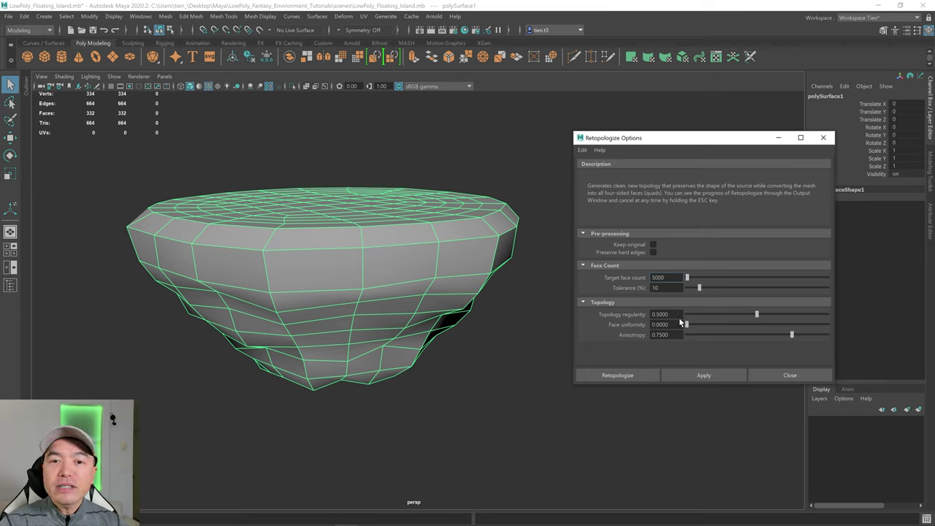
pyautogui.scroll(-3, 544, 321)
pyautogui.keyDown('alt'); pyautogui.moveTo(544, 321); pyautogui.dragTo(515, 319); pyautogui.keyUp('alt')
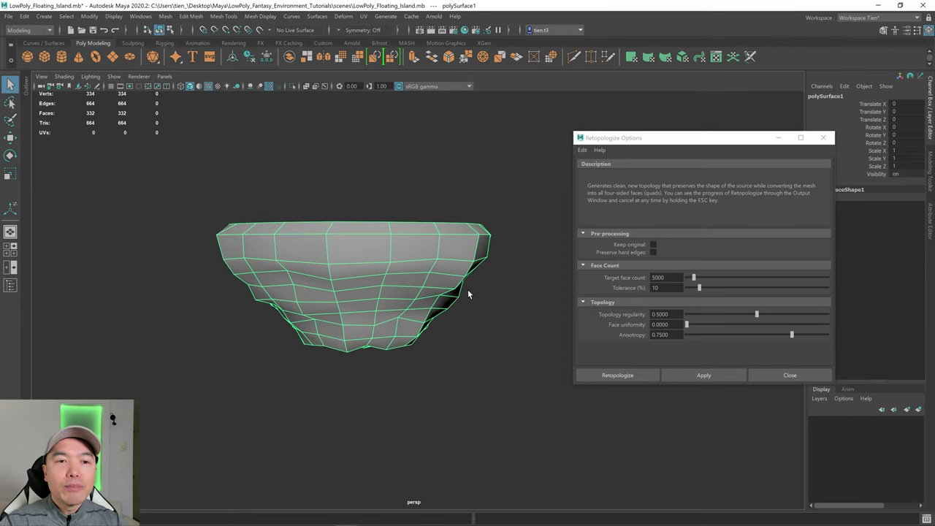
pyautogui.scroll(1, 468, 294)
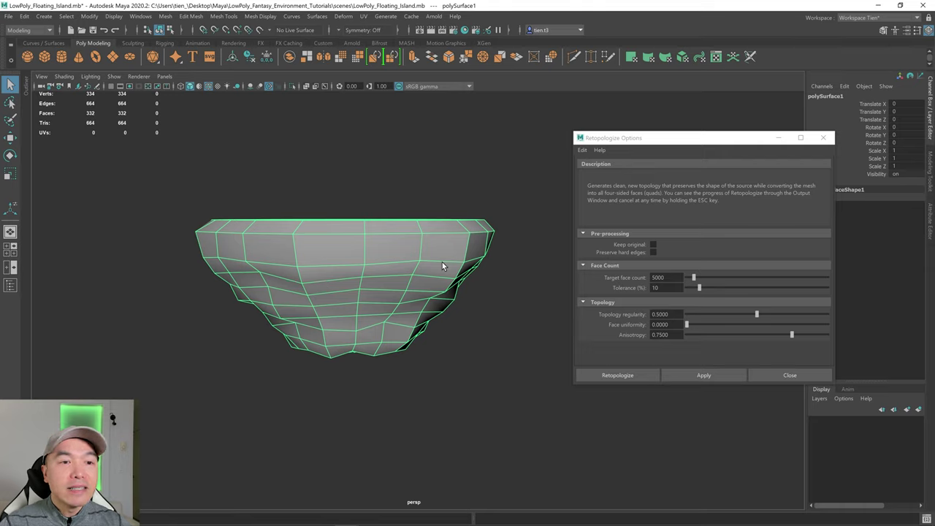
pyautogui.click(605, 375)
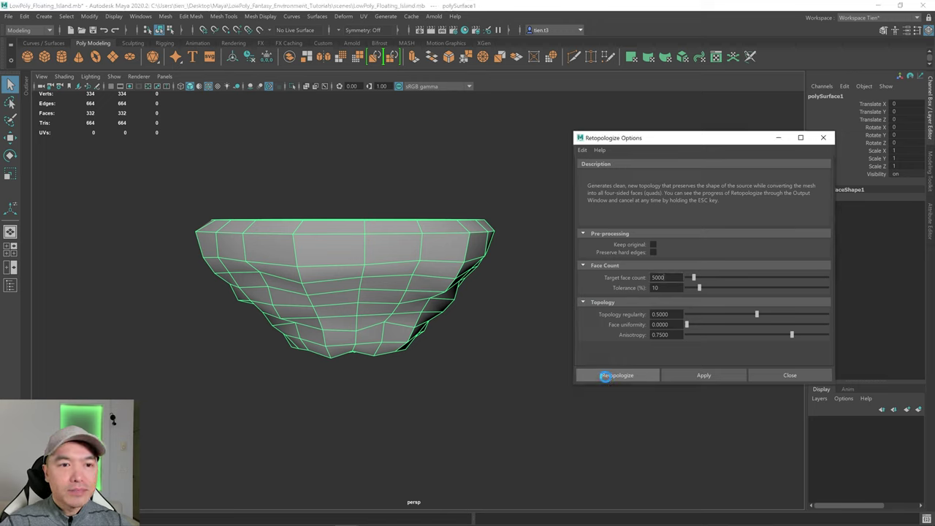
pyautogui.keyDown('alt'); pyautogui.moveTo(574, 371); pyautogui.dragTo(449, 323); pyautogui.keyUp('alt')
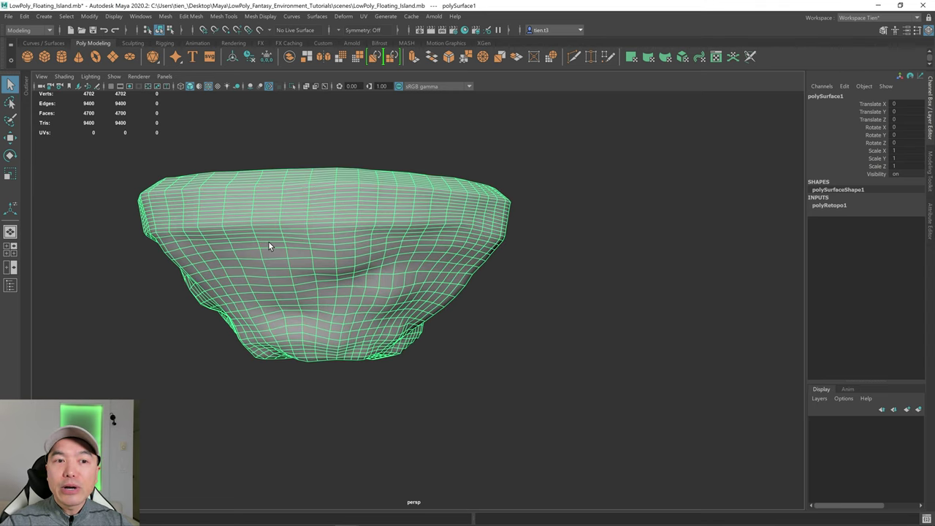
# - Delete the rock's construction history and triangulate all its faces
pyautogui.keyDown('alt'); pyautogui.moveTo(268, 247); pyautogui.dragTo(414, 284, button='middle'); pyautogui.keyUp('alt')
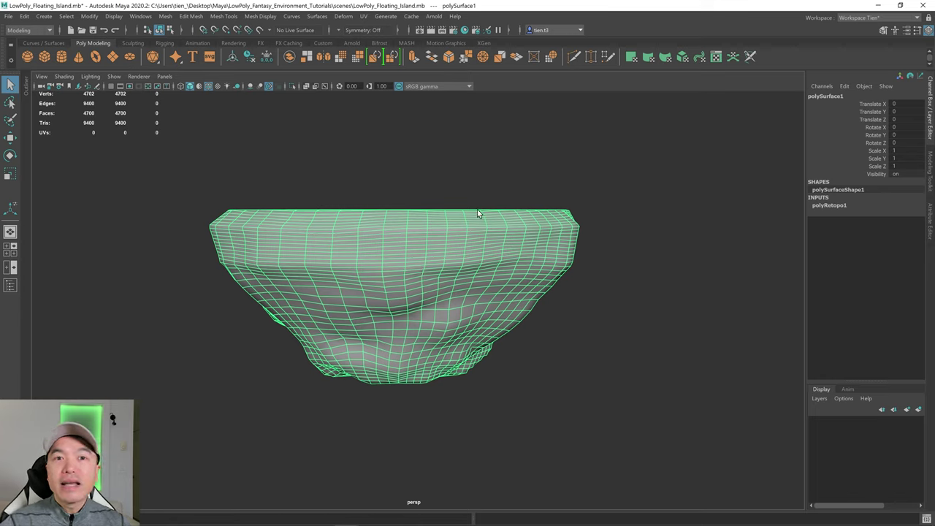
pyautogui.click(249, 58)
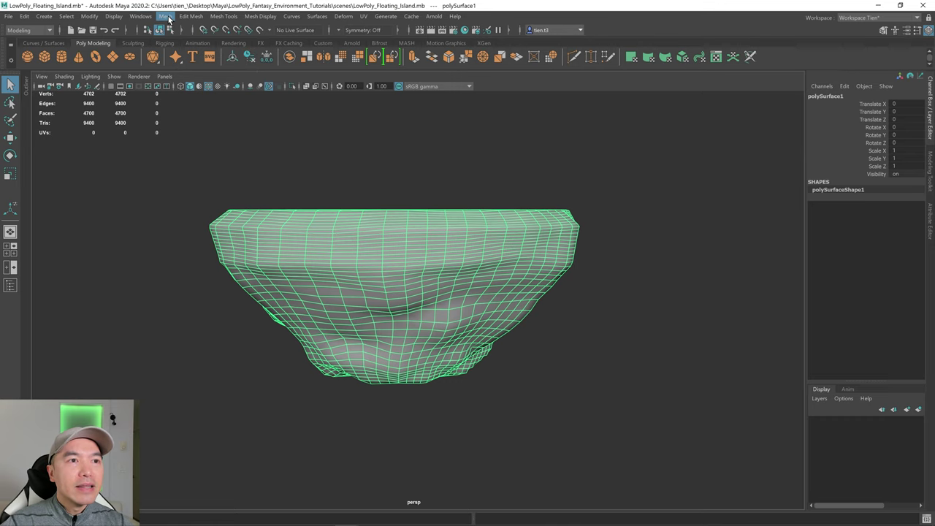
pyautogui.click(165, 16)
pyautogui.click(188, 138)
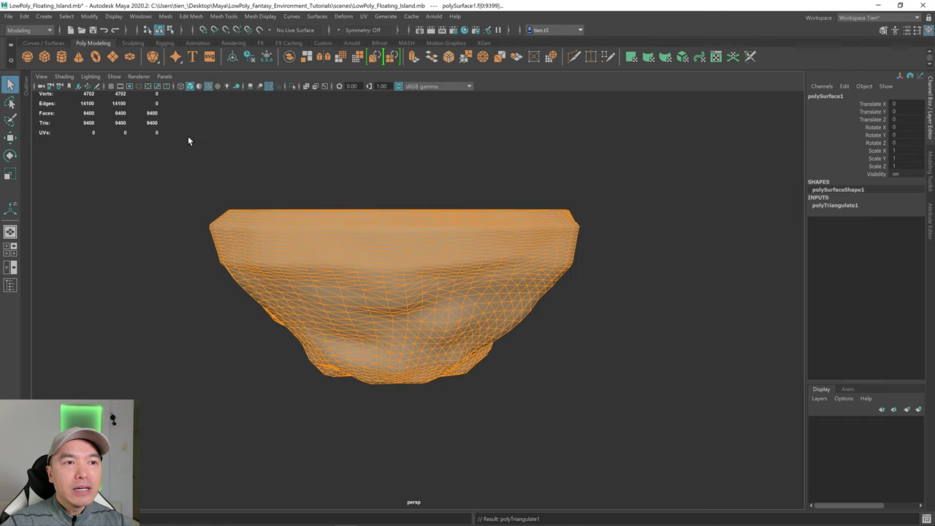
pyautogui.keyDown('alt'); pyautogui.moveTo(217, 154); pyautogui.dragTo(255, 184); pyautogui.keyUp('alt')
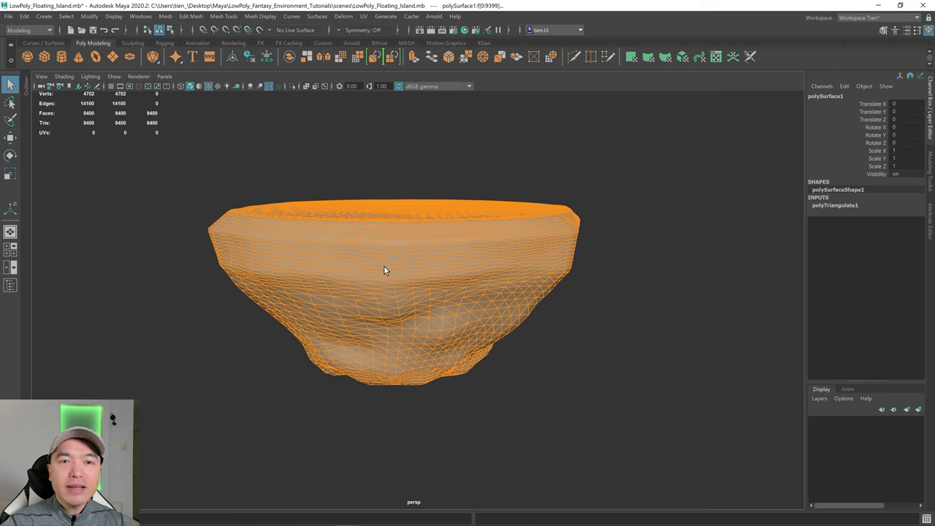
pyautogui.press('F8')
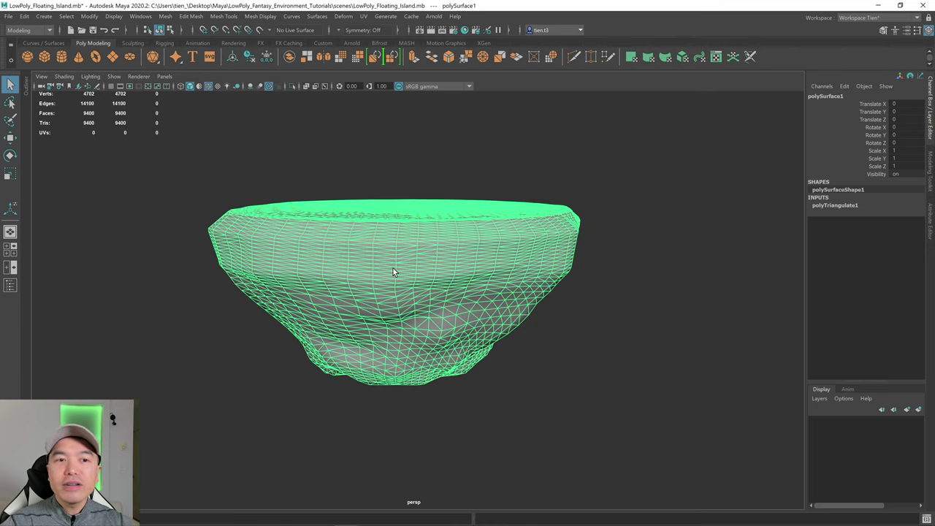
# - Apply Soften/Harden Edge to the rock mesh for a faceted look
pyautogui.click(259, 16)
pyautogui.click(292, 94)
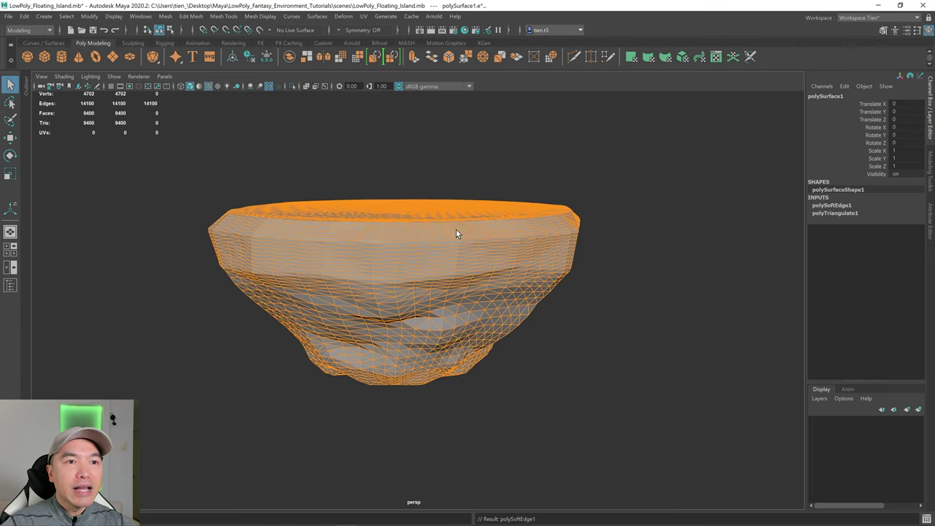
pyautogui.click(564, 254)
pyautogui.keyDown('alt'); pyautogui.moveTo(564, 254); pyautogui.dragTo(550, 253); pyautogui.keyUp('alt')
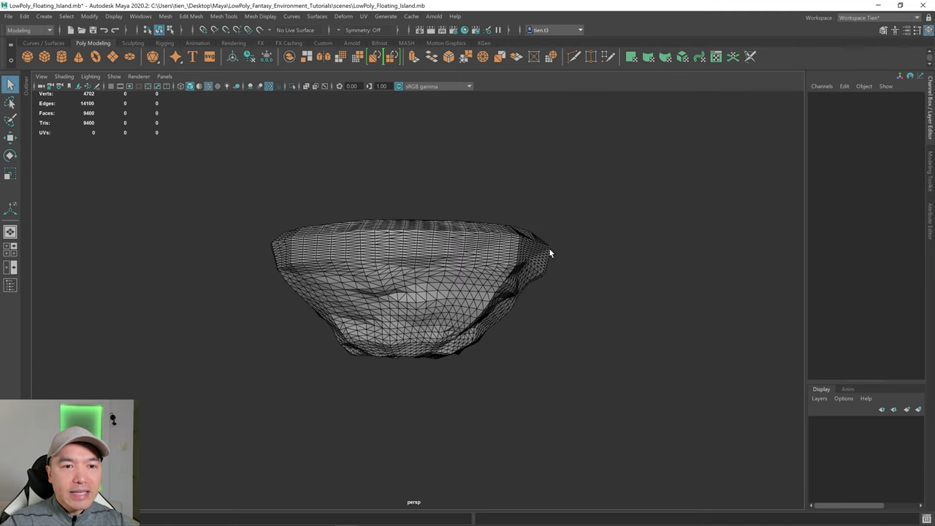
# - Turn off Wireframe on Shaded and inspect the rock's shaded top up close
pyautogui.click(208, 85)
pyautogui.keyDown('alt'); pyautogui.moveTo(292, 127); pyautogui.dragTo(350, 169, button='right'); pyautogui.keyUp('alt')
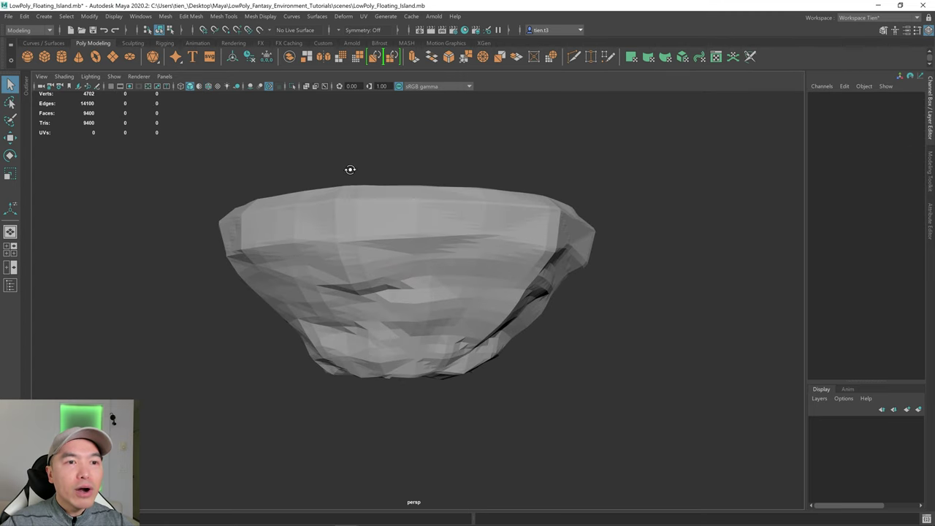
pyautogui.keyDown('alt'); pyautogui.moveTo(350, 170); pyautogui.dragTo(379, 176); pyautogui.keyUp('alt')
pyautogui.click(375, 245)
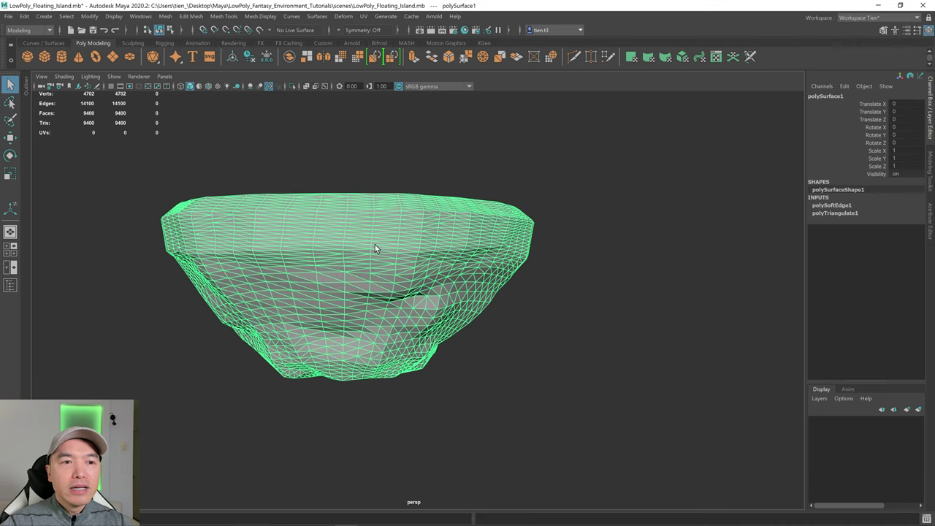
# - Delete the rock's history and apply Mesh > Reduce with a raised percentage
pyautogui.click(248, 58)
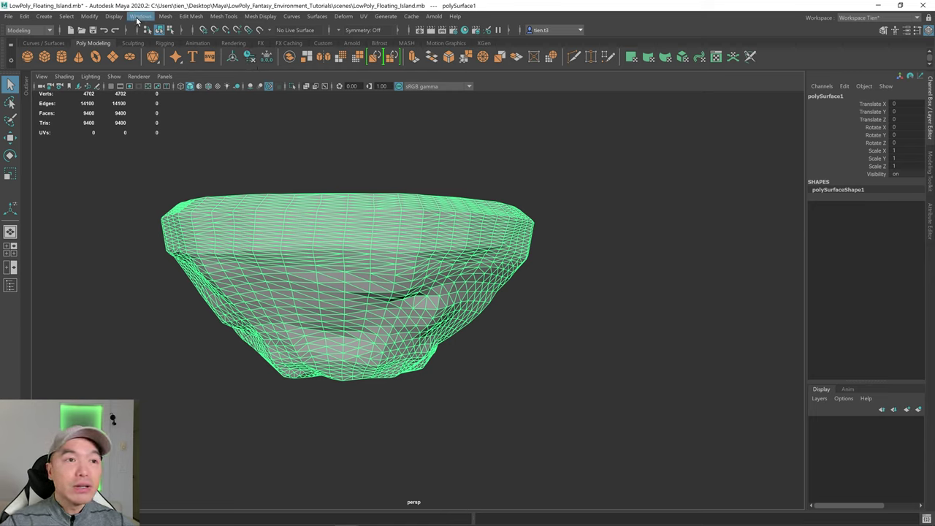
pyautogui.click(165, 17)
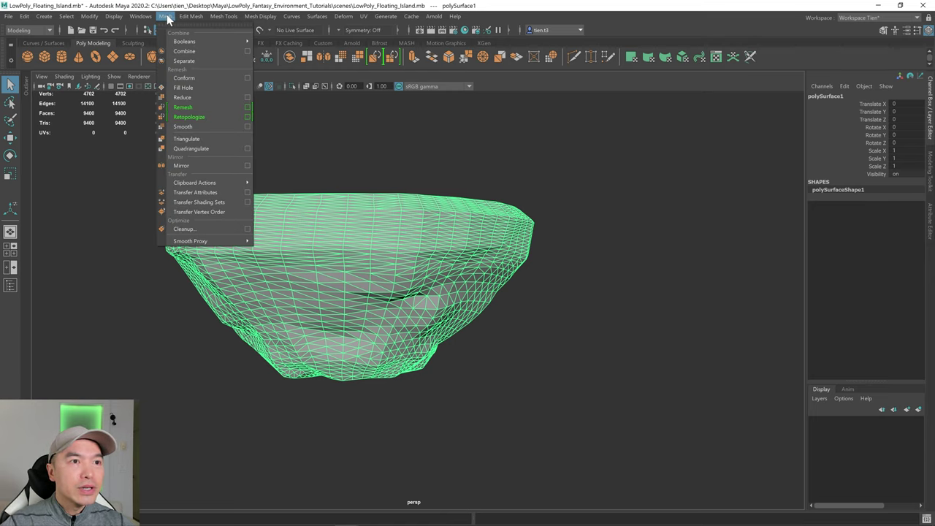
pyautogui.click(196, 98)
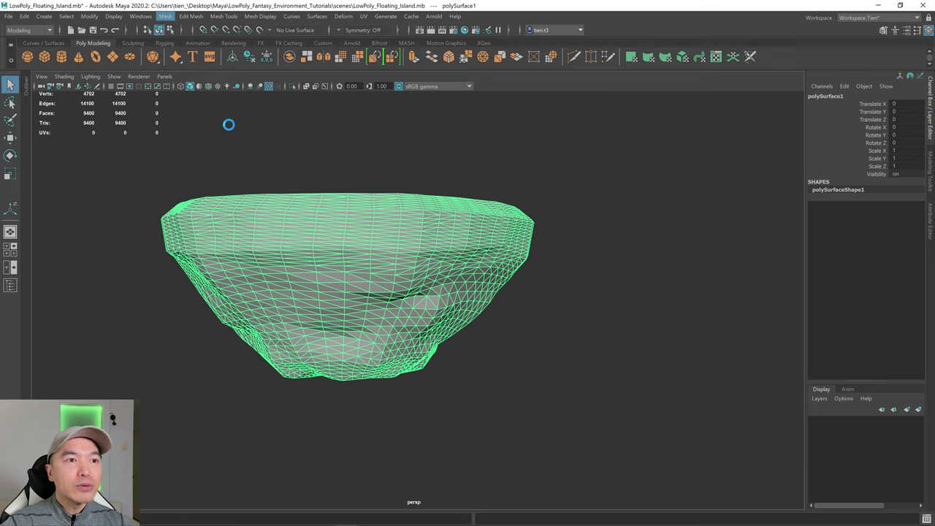
pyautogui.keyDown('alt'); pyautogui.moveTo(367, 194); pyautogui.dragTo(361, 212); pyautogui.keyUp('alt')
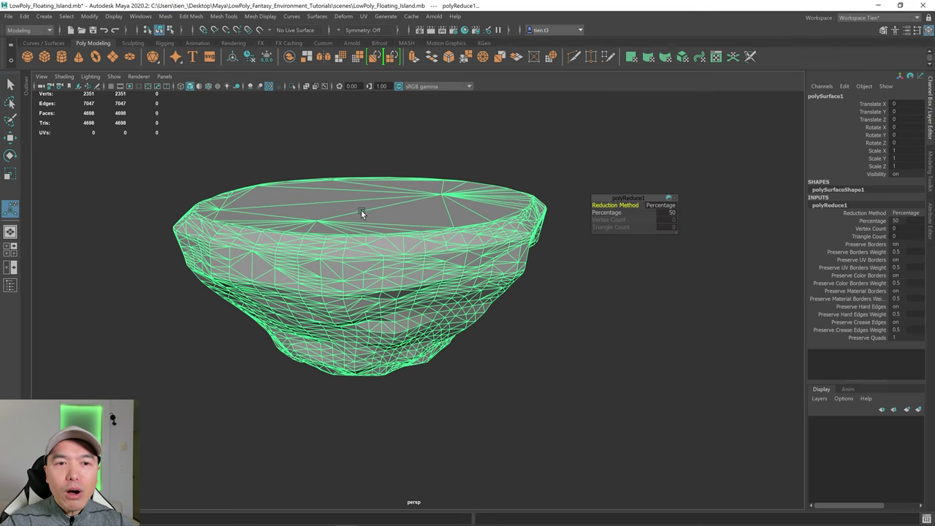
pyautogui.moveTo(607, 213); pyautogui.dragTo(705, 215)
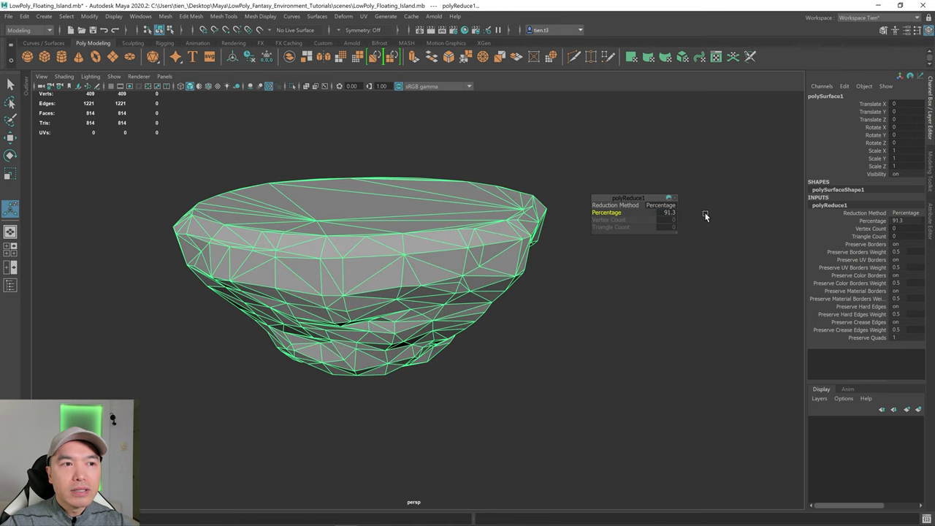
pyautogui.keyDown('alt'); pyautogui.moveTo(470, 272); pyautogui.dragTo(434, 288); pyautogui.keyUp('alt')
# - Fine-tune polyReduce1 to about 93 percent, leaving 616 triangles over 310 vertices
pyautogui.click(542, 316)
pyautogui.click(434, 288)
pyautogui.moveTo(605, 212); pyautogui.dragTo(613, 214)
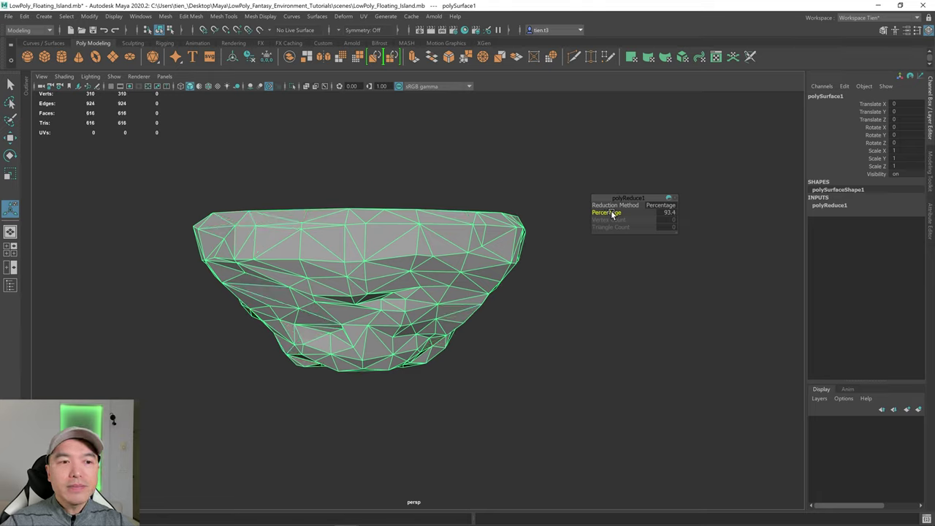
pyautogui.click(578, 297)
pyautogui.keyDown('alt'); pyautogui.moveTo(578, 297); pyautogui.dragTo(552, 296); pyautogui.keyUp('alt')
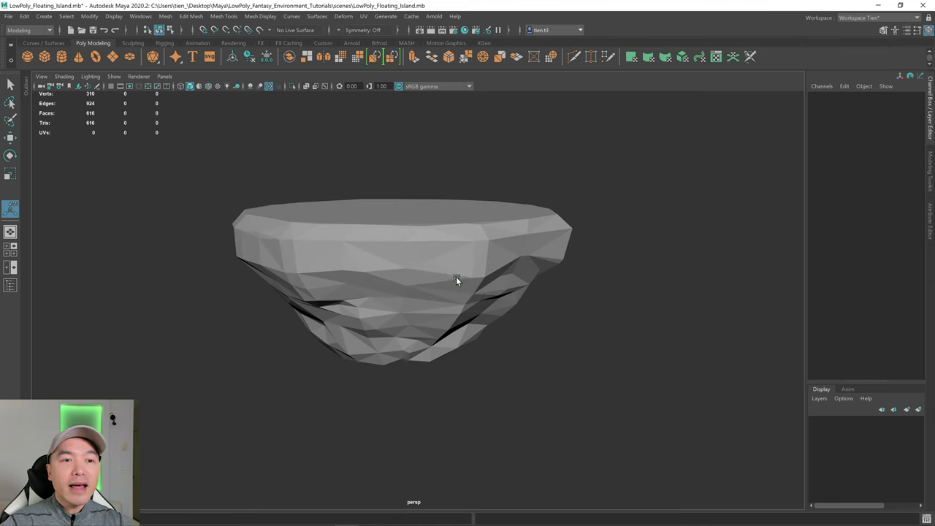
pyautogui.click(455, 272)
pyautogui.press('q')
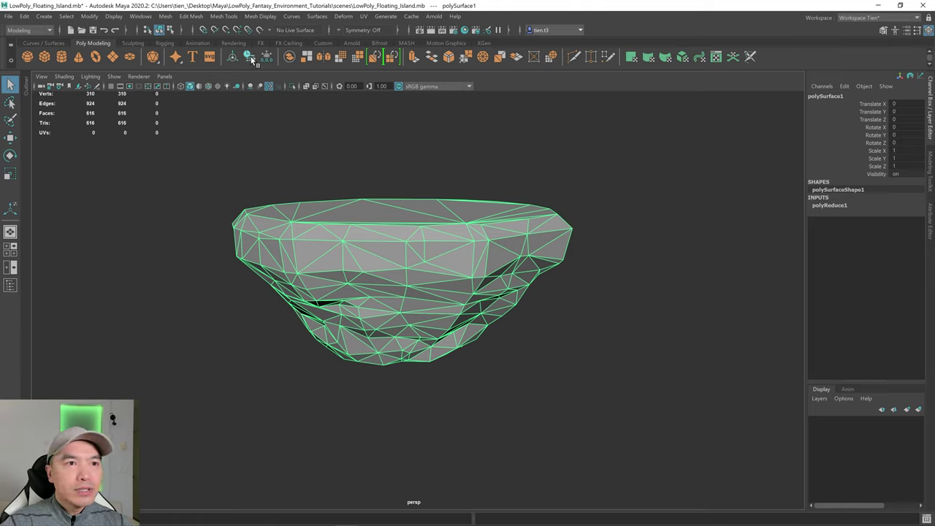
# - Orbit around the rock to view its underside, then select it again
pyautogui.keyDown('alt'); pyautogui.moveTo(303, 104); pyautogui.dragTo(417, 240); pyautogui.keyUp('alt')
pyautogui.click(516, 305)
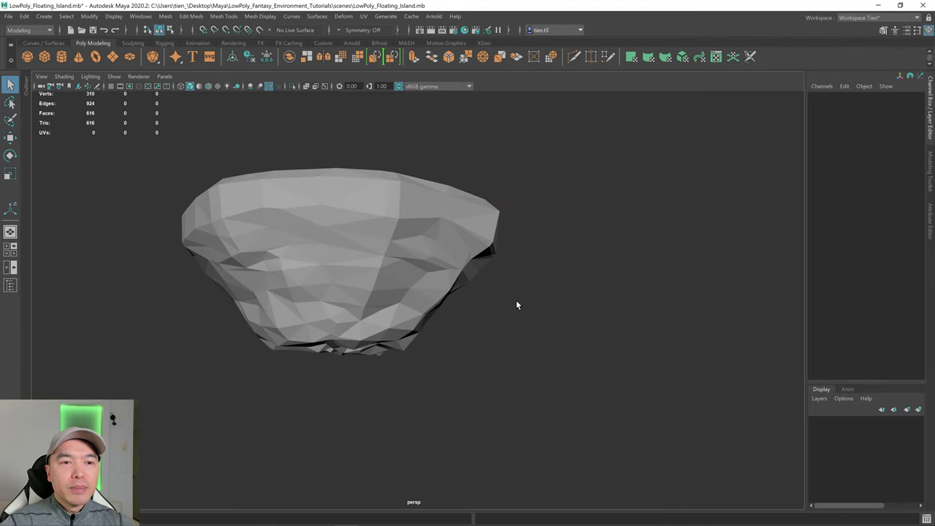
pyautogui.keyDown('alt'); pyautogui.moveTo(516, 305); pyautogui.dragTo(476, 436); pyautogui.keyUp('alt')
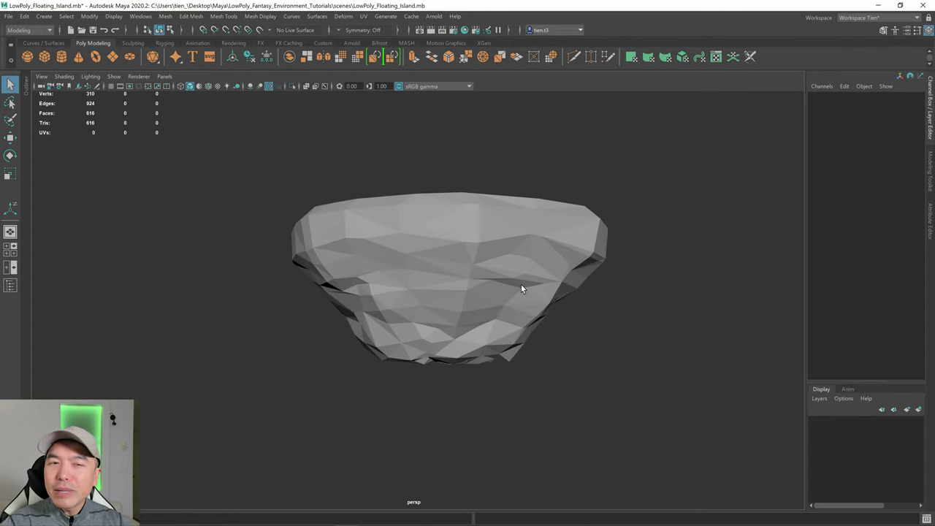
pyautogui.keyDown('alt'); pyautogui.moveTo(546, 286); pyautogui.dragTo(470, 286, button='middle'); pyautogui.keyUp('alt')
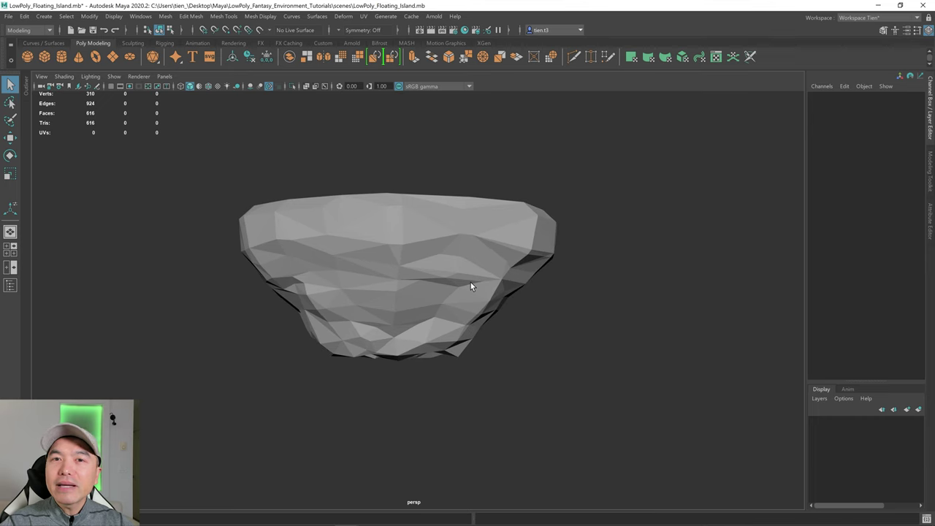
pyautogui.keyDown('alt'); pyautogui.moveTo(470, 287); pyautogui.dragTo(389, 304); pyautogui.keyUp('alt')
pyautogui.click(396, 271)
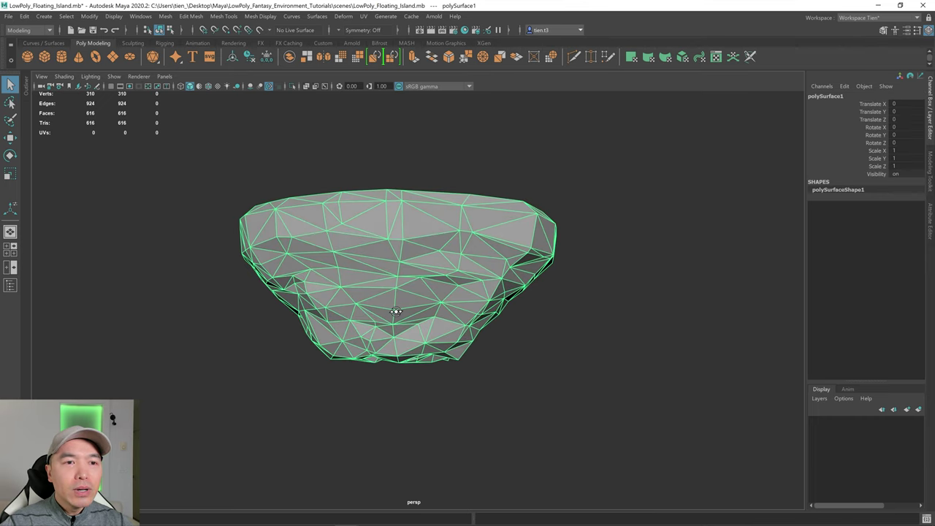
pyautogui.keyDown('alt'); pyautogui.moveTo(395, 271); pyautogui.dragTo(402, 295); pyautogui.keyUp('alt')
# - Switch the rock to vertex mode, test-pick one vertex, then clear the selection
pyautogui.moveTo(482, 255); pyautogui.dragTo(482, 279, button='right')
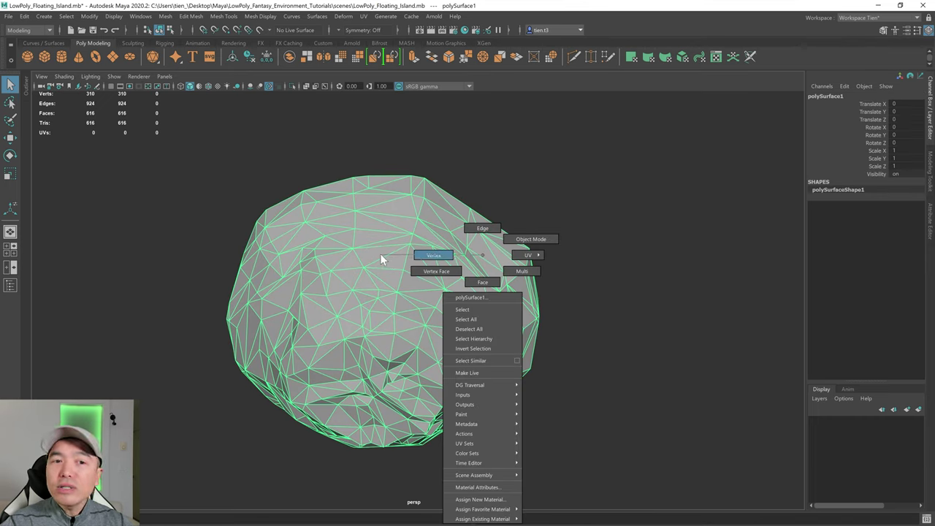
pyautogui.moveTo(380, 253); pyautogui.dragTo(380, 254, button='right')
pyautogui.keyDown('alt'); pyautogui.moveTo(380, 256); pyautogui.dragTo(385, 291); pyautogui.keyUp('alt')
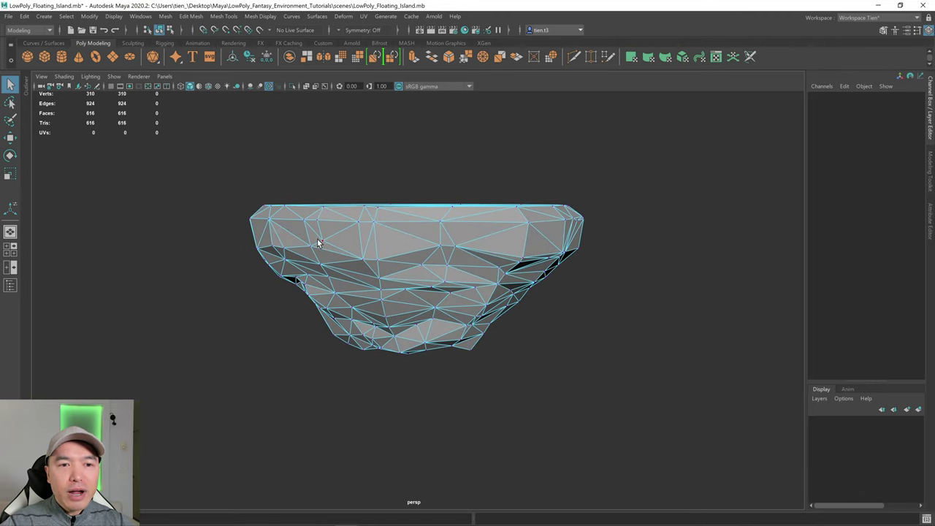
pyautogui.click(477, 315)
pyautogui.keyDown('alt'); pyautogui.moveTo(478, 313); pyautogui.dragTo(513, 303); pyautogui.keyUp('alt')
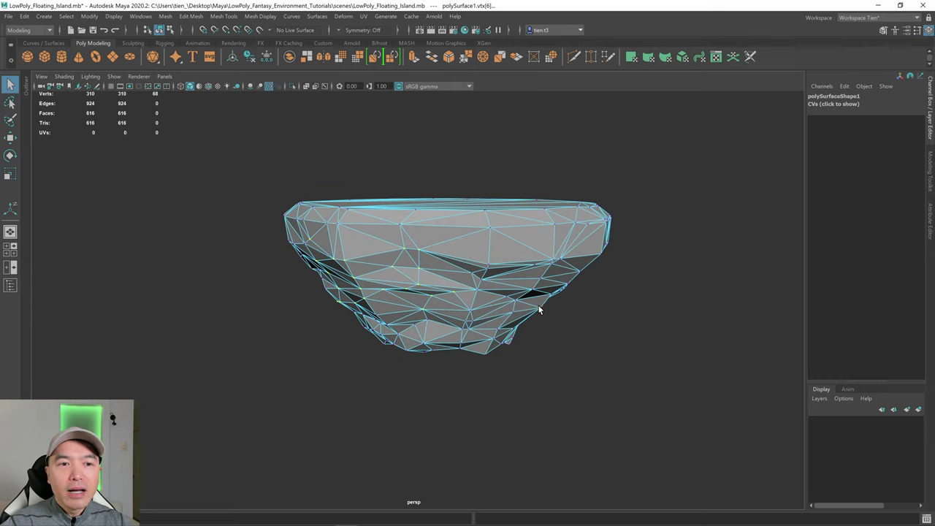
pyautogui.click(635, 308)
pyautogui.keyDown('alt'); pyautogui.moveTo(635, 308); pyautogui.dragTo(485, 306, button='middle'); pyautogui.keyUp('alt')
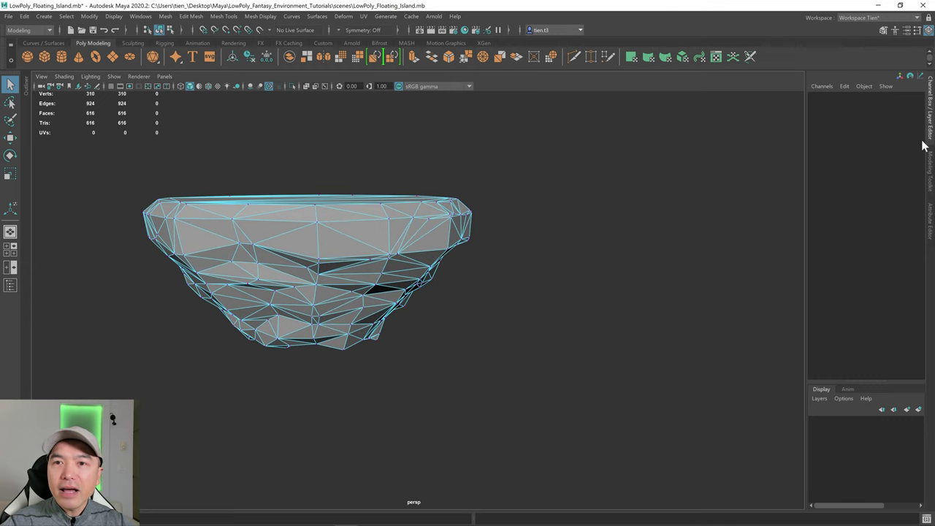
# - Turn on camera-based selection and soft-select 14 underside vertices with a smaller falloff
pyautogui.click(931, 171)
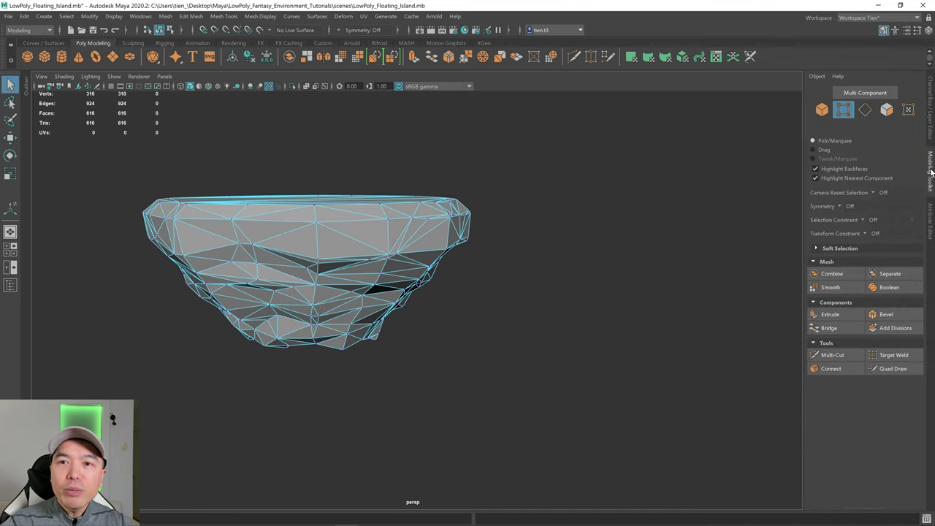
pyautogui.click(872, 192)
pyautogui.click(891, 207)
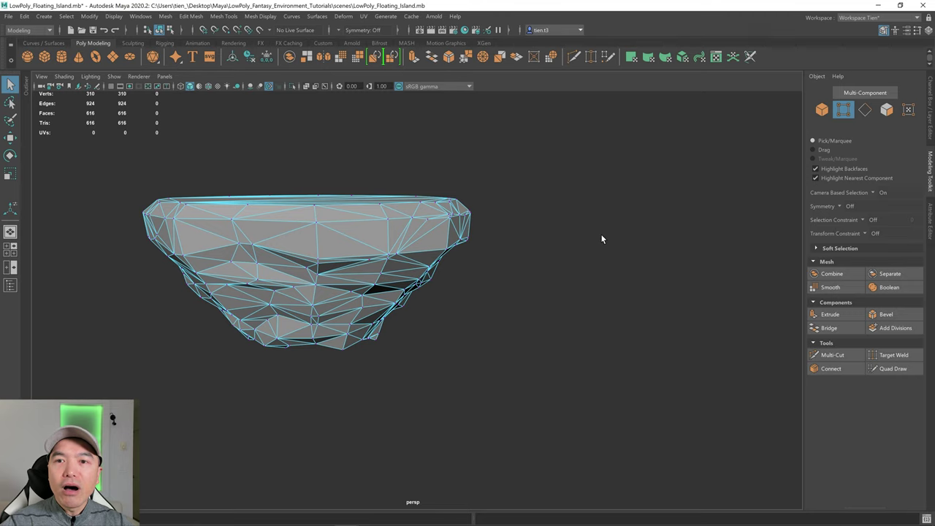
pyautogui.click(349, 305)
pyautogui.keyDown('alt'); pyautogui.moveTo(350, 305); pyautogui.dragTo(536, 229); pyautogui.keyUp('alt')
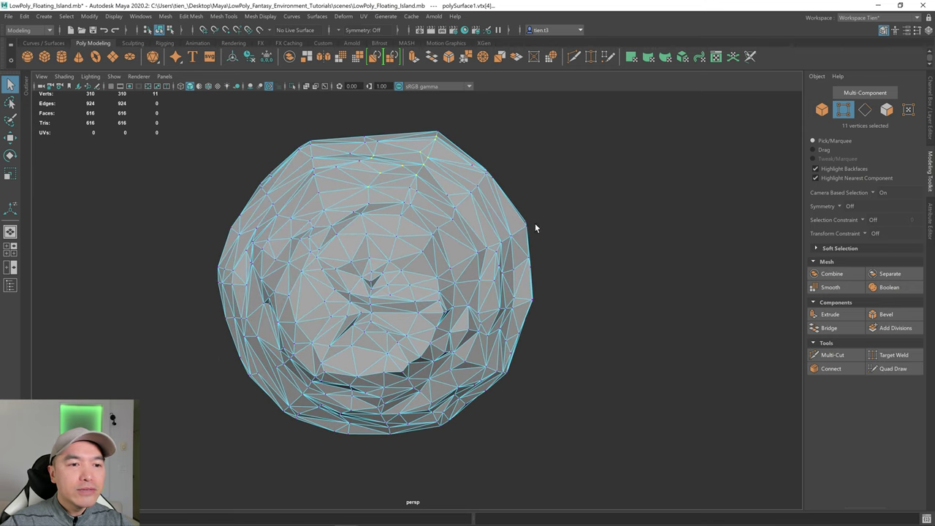
pyautogui.keyDown('shift'); pyautogui.click(391, 329); pyautogui.keyUp('shift')
pyautogui.keyDown('alt'); pyautogui.moveTo(384, 326); pyautogui.dragTo(428, 336); pyautogui.keyUp('alt')
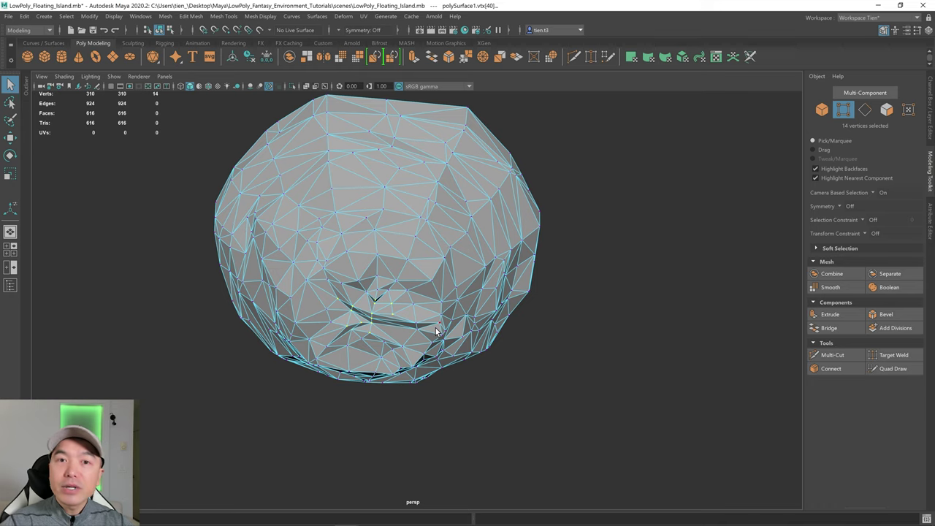
pyautogui.press('b')
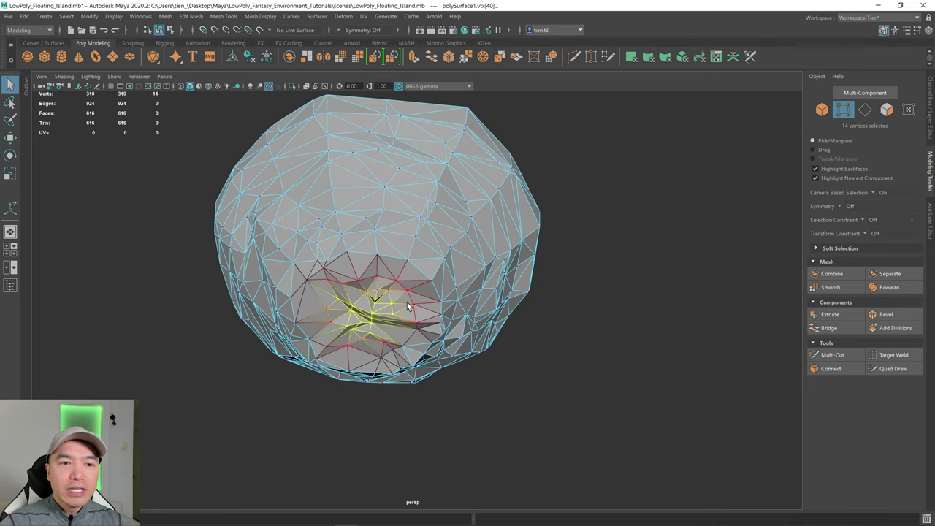
pyautogui.keyDown('alt'); pyautogui.moveTo(407, 302); pyautogui.dragTo(444, 305); pyautogui.keyUp('alt')
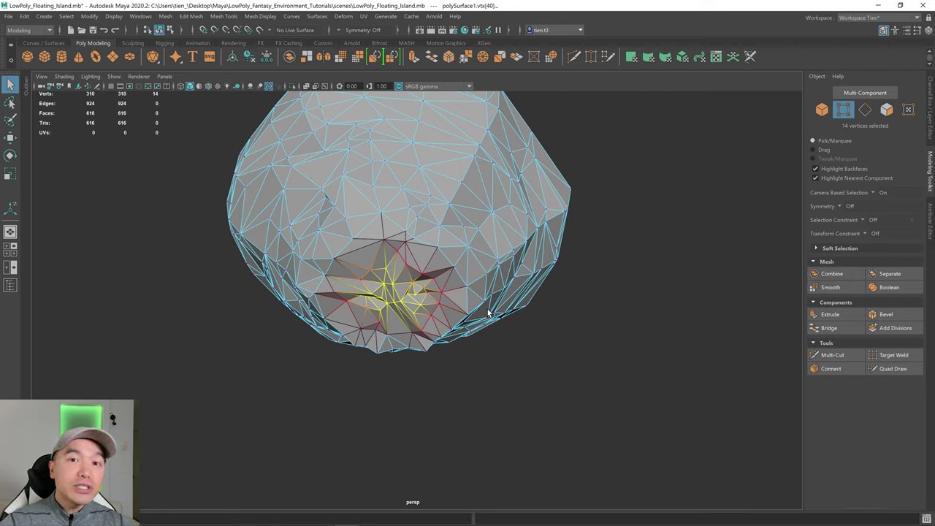
pyautogui.moveTo(512, 329); pyautogui.dragTo(490, 288)
# - Pull the underside vertices and the bottom-tip cluster downward to sharpen the point
pyautogui.press('w')
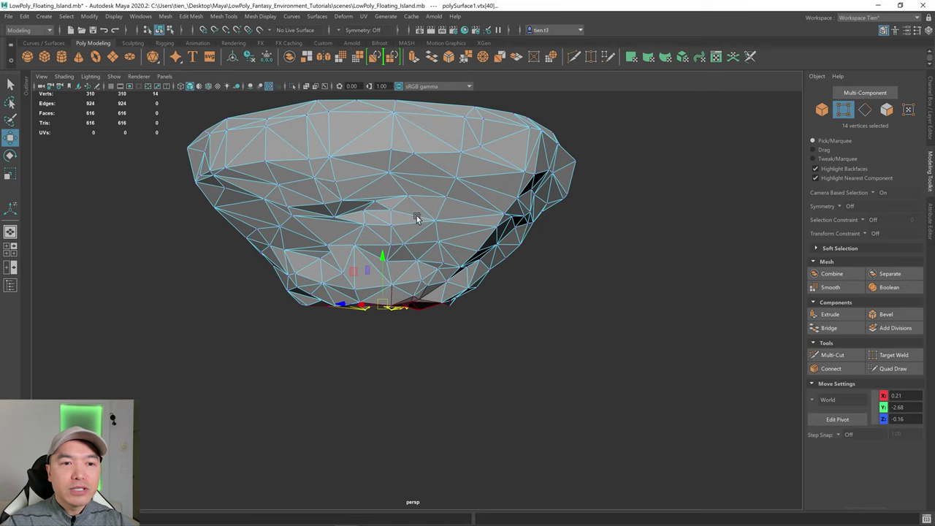
pyautogui.moveTo(382, 257); pyautogui.dragTo(381, 278)
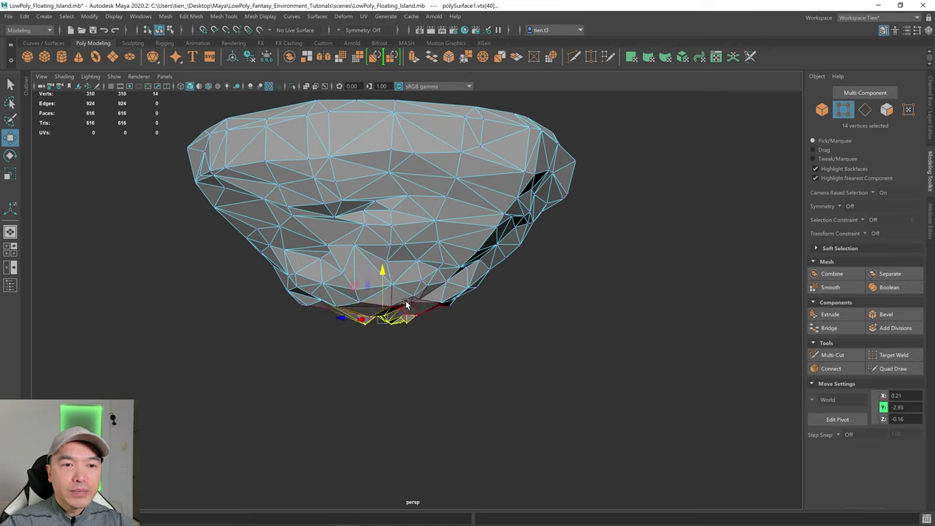
pyautogui.click(406, 305)
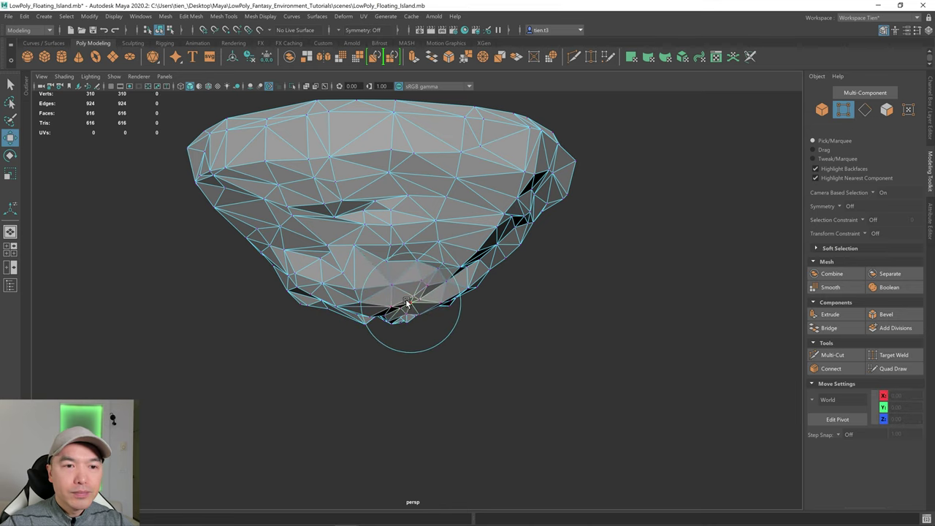
pyautogui.keyDown('alt'); pyautogui.moveTo(417, 308); pyautogui.dragTo(371, 244); pyautogui.keyUp('alt')
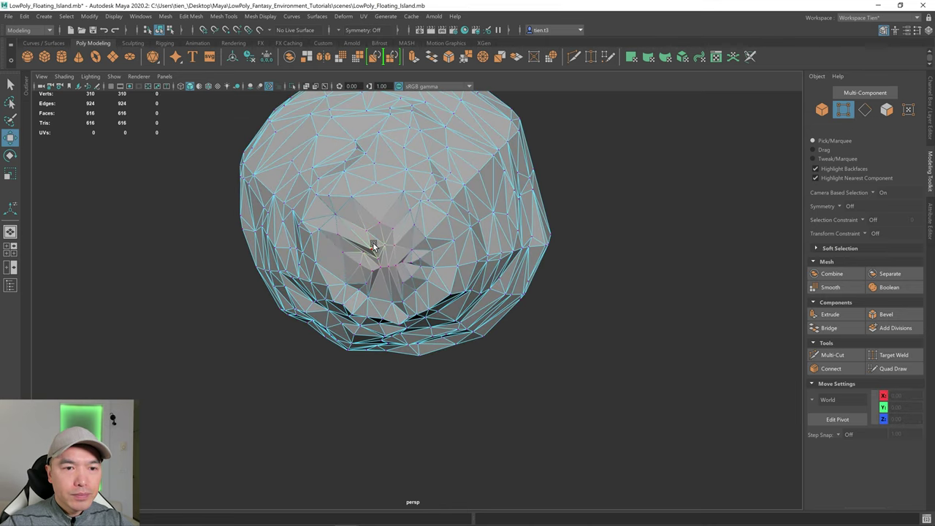
pyautogui.moveTo(336, 218); pyautogui.dragTo(429, 316)
pyautogui.moveTo(379, 262); pyautogui.dragTo(399, 289, button='middle')
pyautogui.keyDown('alt'); pyautogui.moveTo(399, 288); pyautogui.dragTo(385, 290); pyautogui.keyUp('alt')
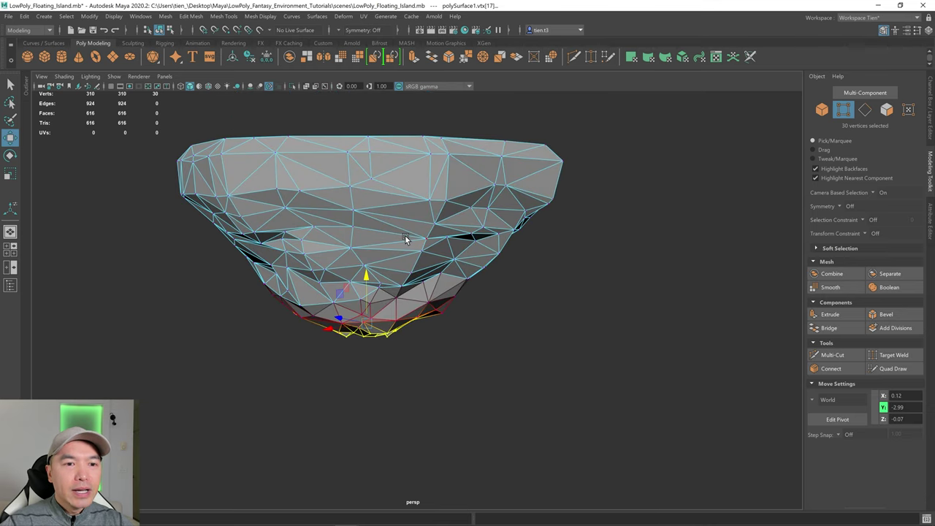
# - Select a small group of side vertices and nudge it outward and down
pyautogui.moveTo(406, 236); pyautogui.dragTo(387, 225)
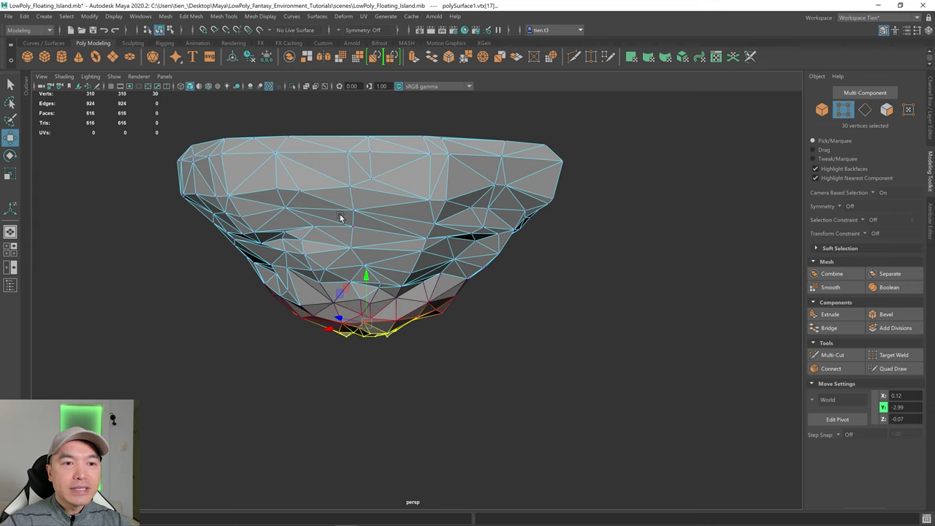
pyautogui.moveTo(362, 256); pyautogui.dragTo(364, 257)
pyautogui.keyDown('alt'); pyautogui.moveTo(363, 258); pyautogui.dragTo(247, 269); pyautogui.keyUp('alt')
pyautogui.keyDown('alt'); pyautogui.moveTo(482, 313); pyautogui.dragTo(353, 215); pyautogui.keyUp('alt')
# - Select 13 vertices on the lower side and push them down and outward
pyautogui.moveTo(425, 257); pyautogui.dragTo(440, 279)
pyautogui.press('q')
pyautogui.keyDown('shift'); pyautogui.moveTo(502, 289); pyautogui.dragTo(479, 300); pyautogui.keyUp('shift')
pyautogui.press('w')
pyautogui.moveTo(417, 295); pyautogui.dragTo(410, 303)
# - Nudge nine vertices along the lower-left edge, then add more to that selection
pyautogui.keyDown('alt'); pyautogui.moveTo(485, 328); pyautogui.dragTo(457, 333); pyautogui.keyUp('alt')
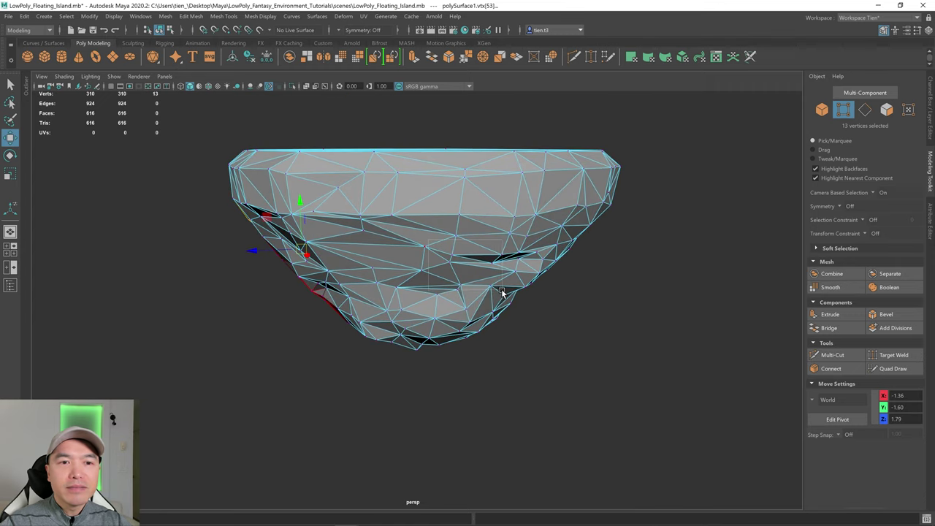
pyautogui.keyDown('alt'); pyautogui.moveTo(509, 297); pyautogui.dragTo(243, 268); pyautogui.keyUp('alt')
pyautogui.keyDown('alt'); pyautogui.moveTo(378, 299); pyautogui.dragTo(327, 253); pyautogui.keyUp('alt')
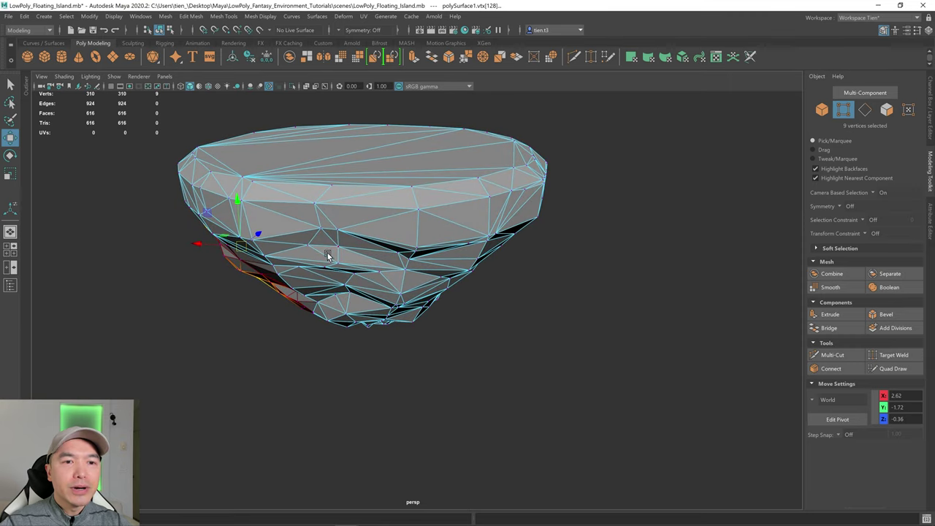
pyautogui.keyDown('alt'); pyautogui.moveTo(414, 300); pyautogui.dragTo(430, 310); pyautogui.keyUp('alt')
pyautogui.keyDown('shift'); pyautogui.click(380, 303); pyautogui.keyUp('shift')
# - Return the rock to object mode, orbit to inspect it, and reselect it
pyautogui.press('q')
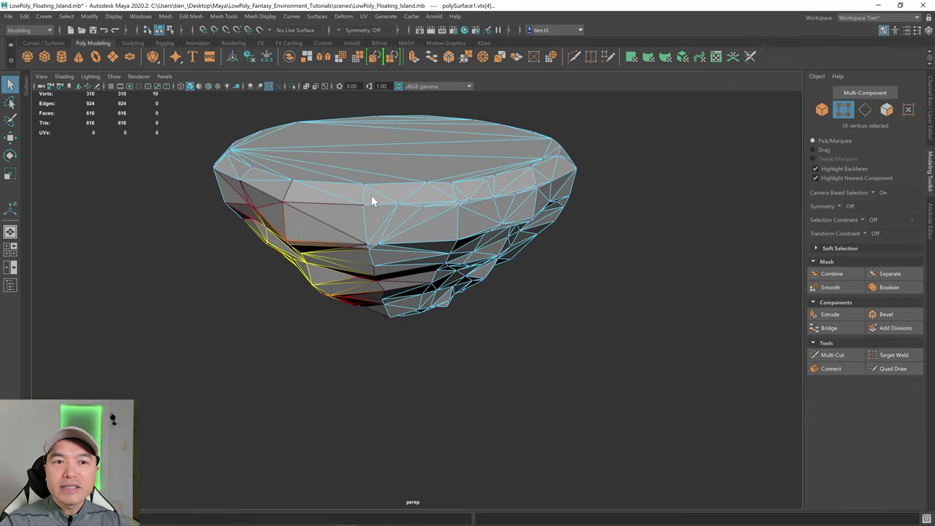
pyautogui.moveTo(372, 201); pyautogui.dragTo(431, 177, button='right')
pyautogui.click(610, 257)
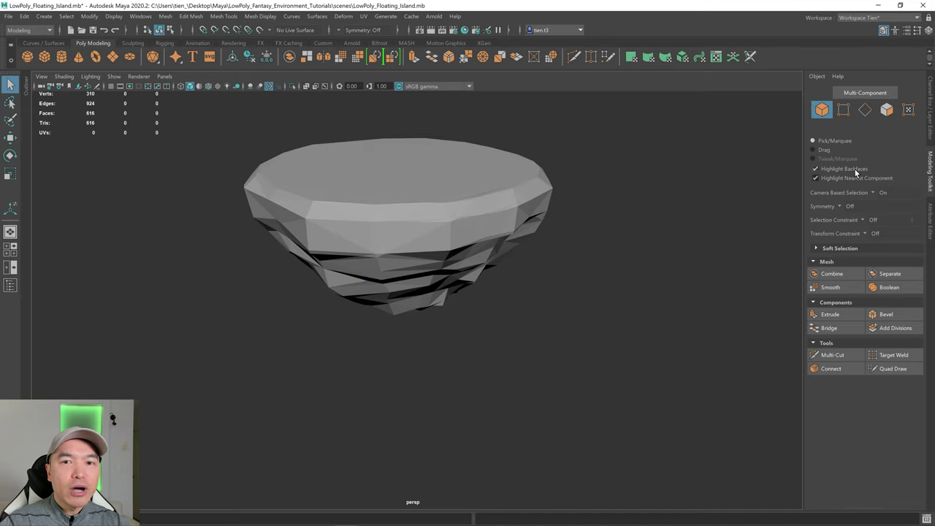
pyautogui.keyDown('alt'); pyautogui.moveTo(731, 197); pyautogui.dragTo(473, 211); pyautogui.keyUp('alt')
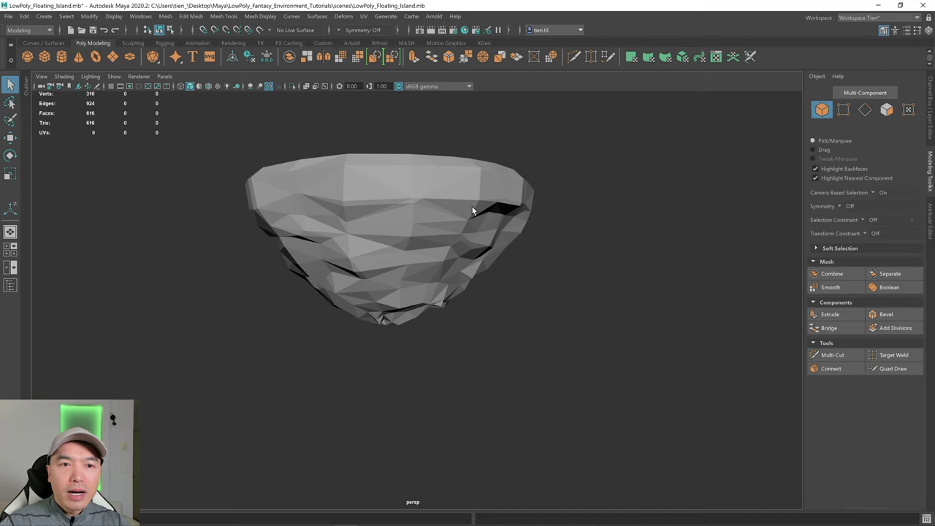
pyautogui.click(393, 210)
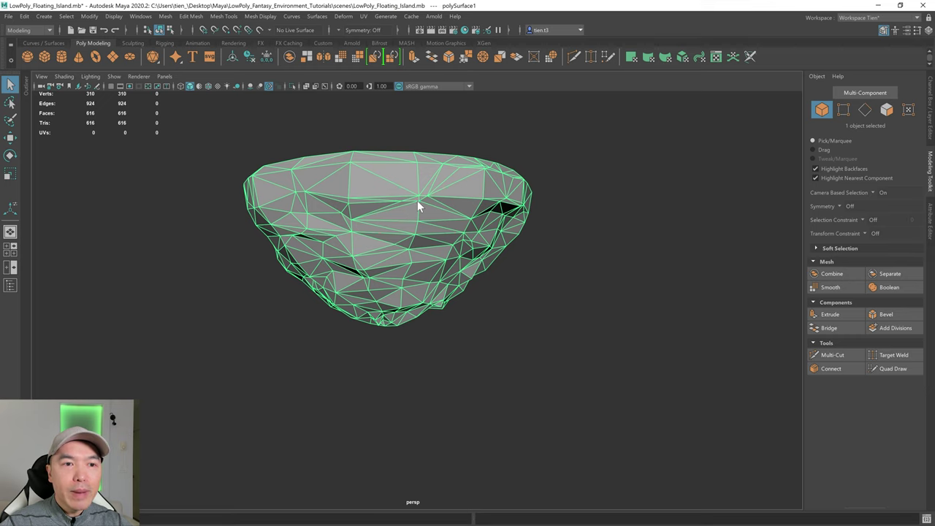
# - In vertex mode, turn off soft selection and set Camera Based Selection to Off
pyautogui.moveTo(417, 207); pyautogui.dragTo(345, 199, button='right')
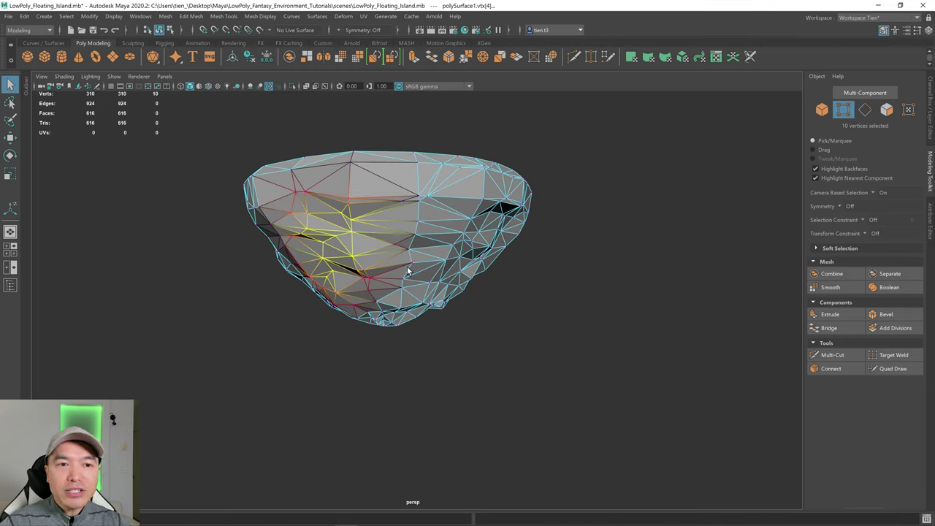
pyautogui.press('b')
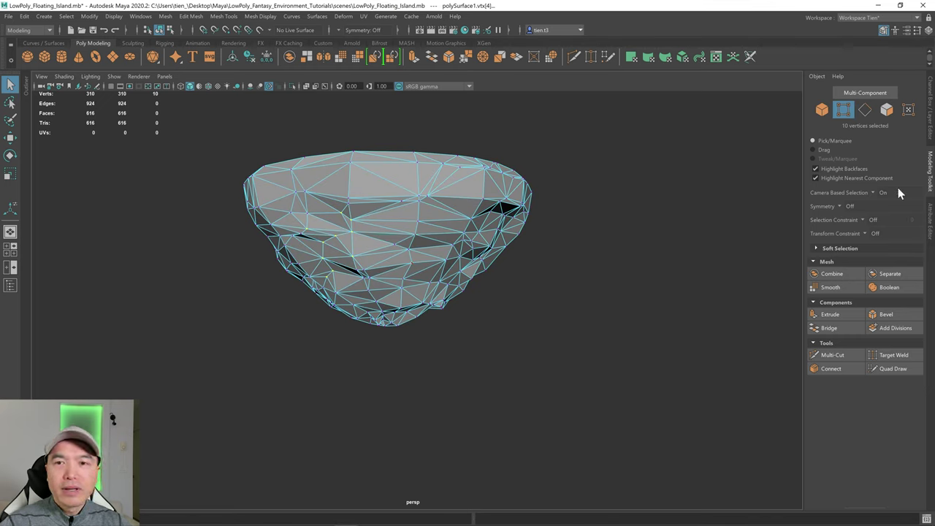
pyautogui.click(873, 194)
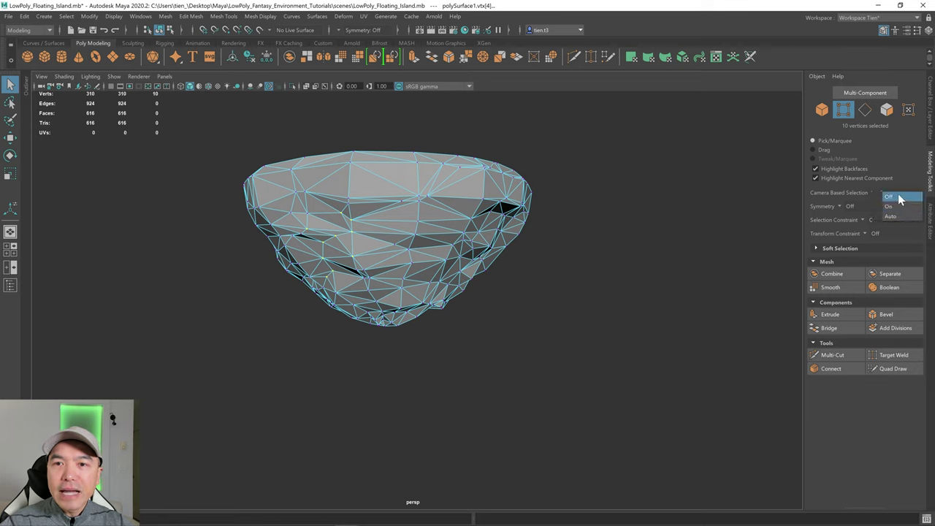
pyautogui.click(900, 199)
pyautogui.hotkey('ctrl', 'z')
# - Switch the rock back to object mode and leave nothing selected
pyautogui.moveTo(312, 247); pyautogui.dragTo(466, 128, button='right')
pyautogui.keyDown('alt'); pyautogui.moveTo(442, 237); pyautogui.dragTo(468, 197); pyautogui.keyUp('alt')
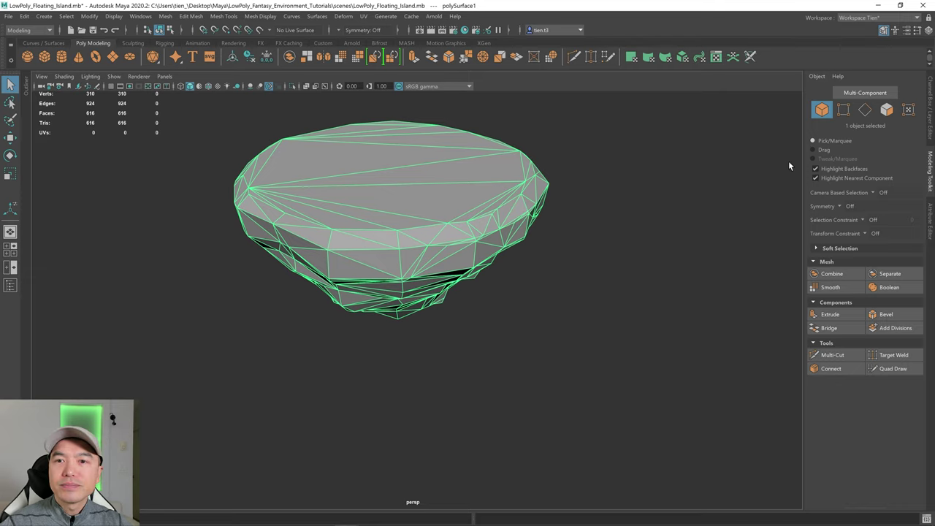
pyautogui.keyDown('alt'); pyautogui.moveTo(788, 166); pyautogui.dragTo(556, 223); pyautogui.keyUp('alt')
pyautogui.click(599, 191)
pyautogui.scroll(2, 589, 210)
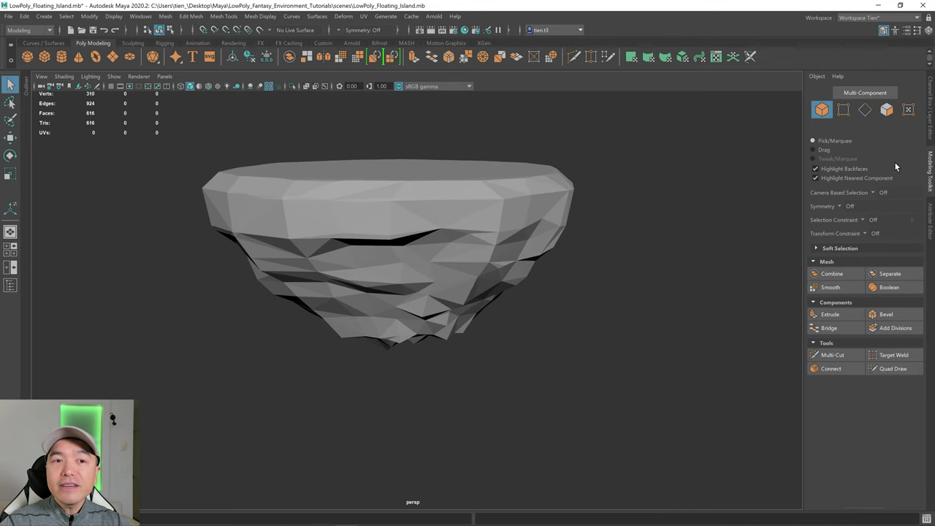
# - Assign the existing lambert2 material to the whole rock
pyautogui.click(931, 171)
pyautogui.click(441, 228)
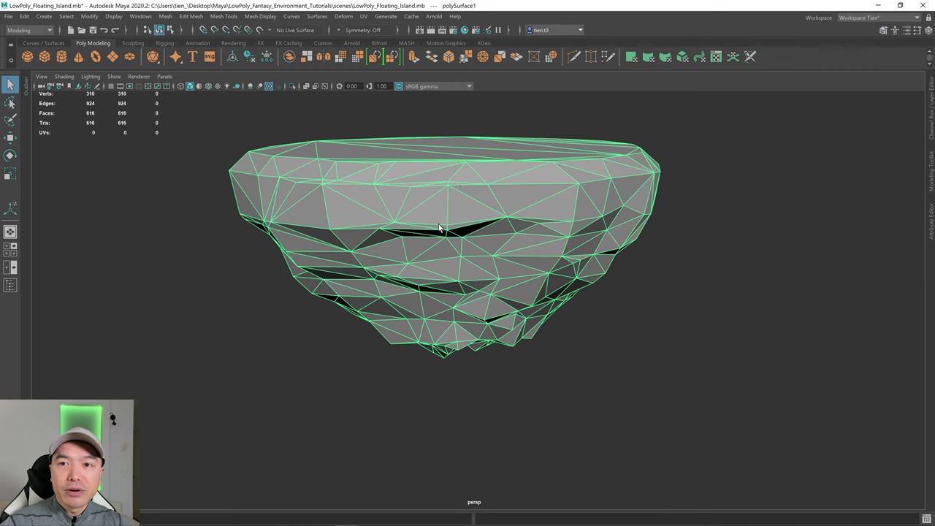
pyautogui.rightClick(461, 185)
pyautogui.moveTo(471, 448)
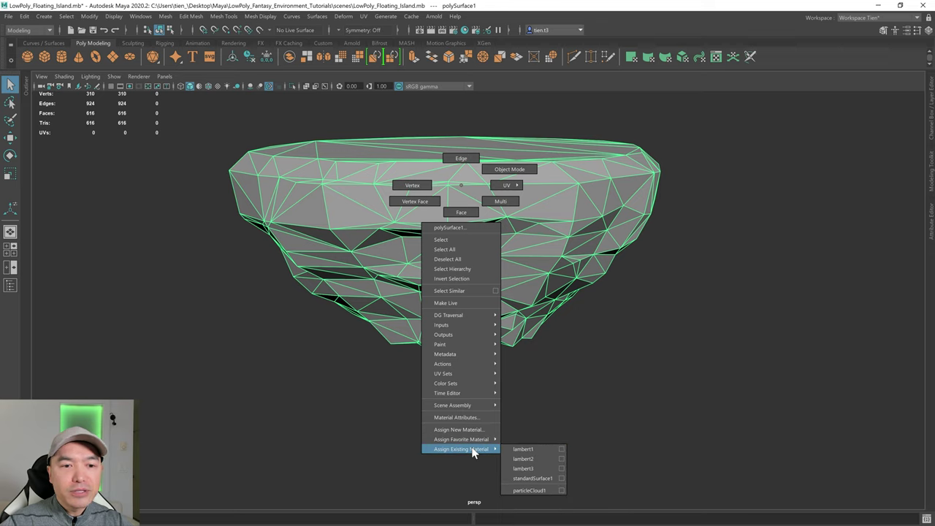
pyautogui.click(530, 459)
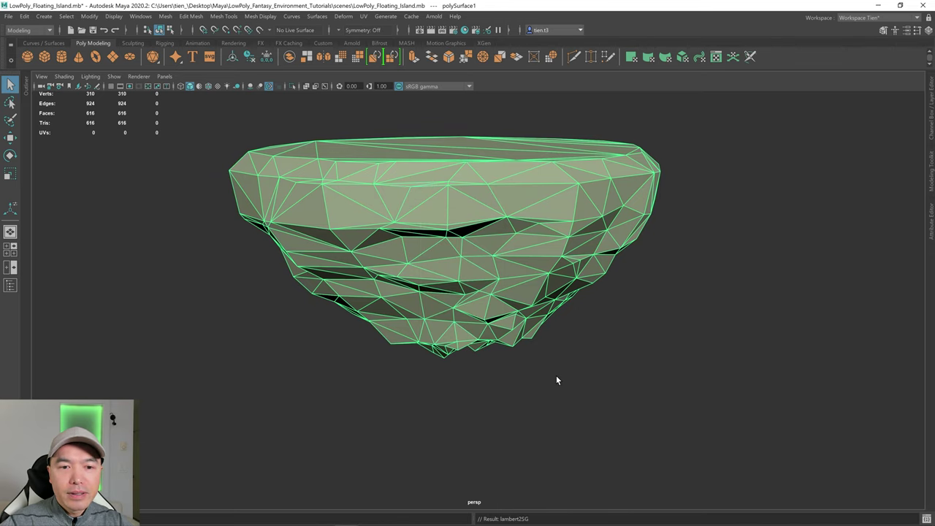
pyautogui.keyDown('alt'); pyautogui.moveTo(556, 375); pyautogui.dragTo(489, 269); pyautogui.keyUp('alt')
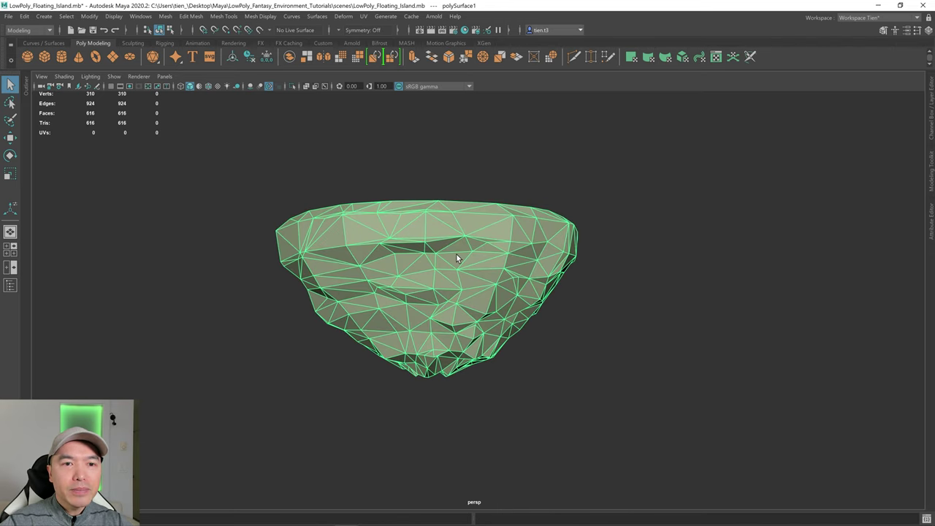
# - Select the 535 faces below the flat top in front view and assign the brown lambert3
pyautogui.rightClick(477, 217)
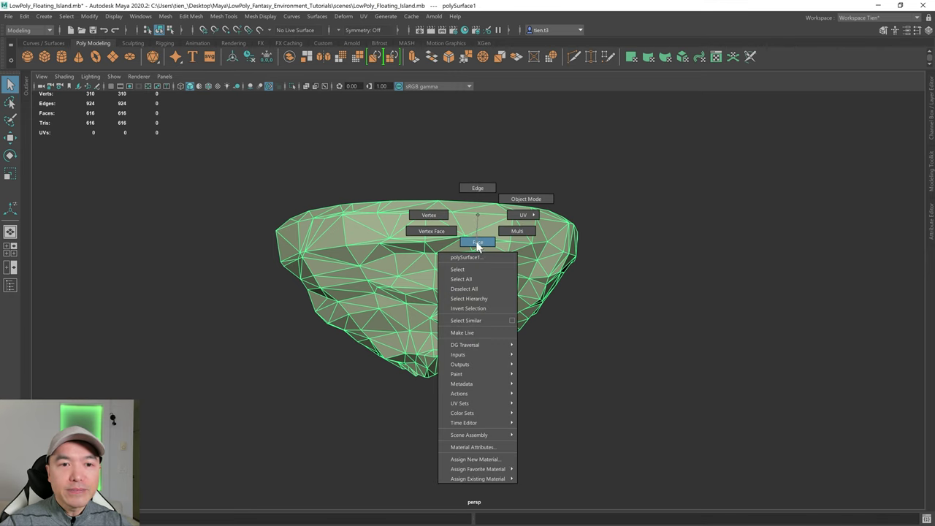
pyautogui.click(477, 244)
pyautogui.press('space')
pyautogui.press('space')
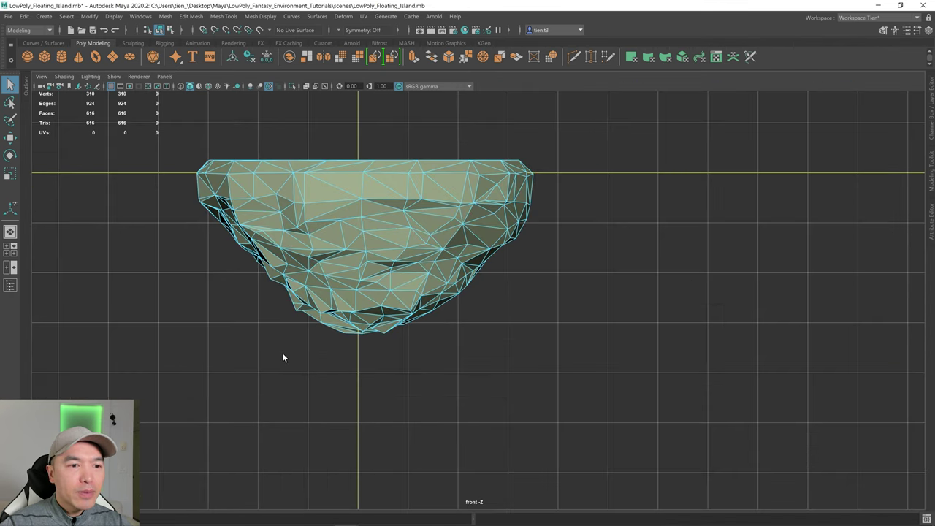
pyautogui.moveTo(177, 179); pyautogui.dragTo(593, 366)
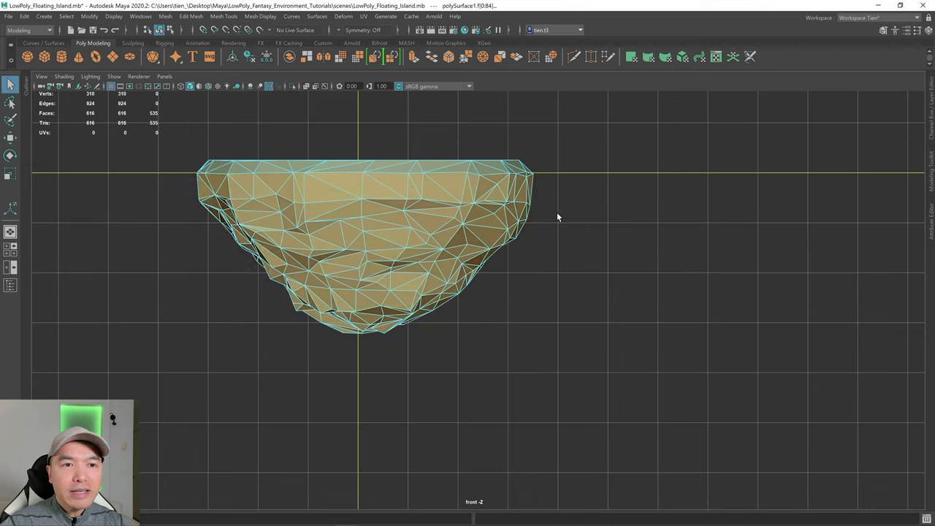
pyautogui.moveTo(558, 203); pyautogui.dragTo(619, 488, button='right')
pyautogui.press('space')
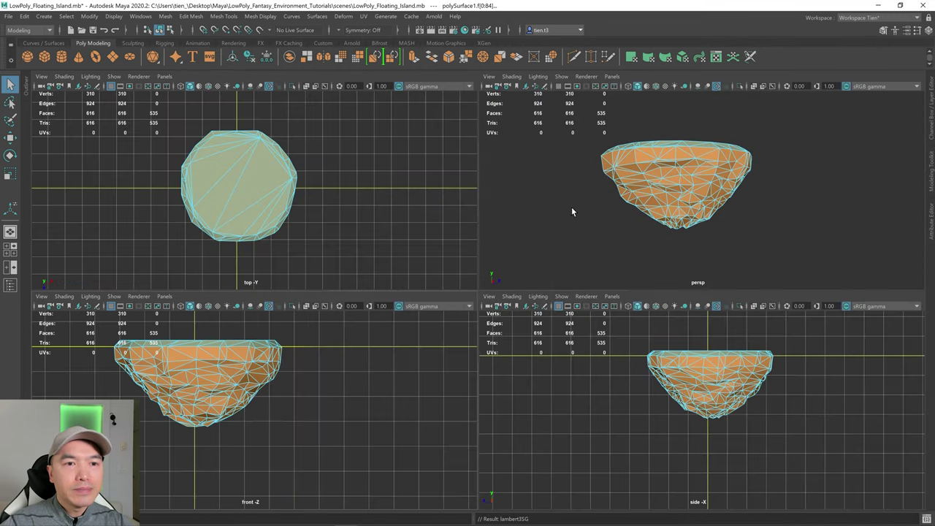
pyautogui.press('space')
pyautogui.keyDown('alt'); pyautogui.moveTo(592, 206); pyautogui.dragTo(562, 225); pyautogui.keyUp('alt')
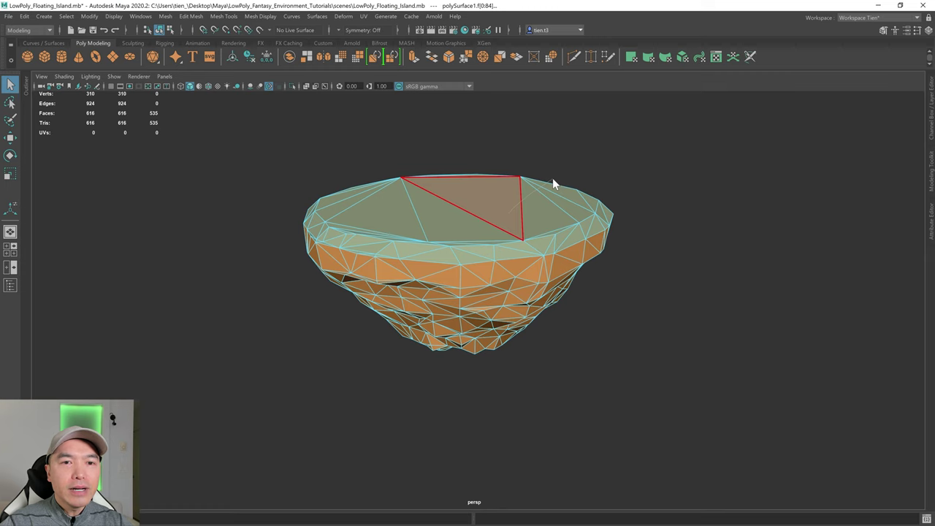
pyautogui.moveTo(553, 184); pyautogui.dragTo(573, 185, button='right')
pyautogui.keyDown('alt'); pyautogui.moveTo(578, 186); pyautogui.dragTo(609, 215); pyautogui.keyUp('alt')
pyautogui.click(610, 215)
pyautogui.keyDown('alt'); pyautogui.moveTo(416, 246); pyautogui.dragTo(395, 238); pyautogui.keyUp('alt')
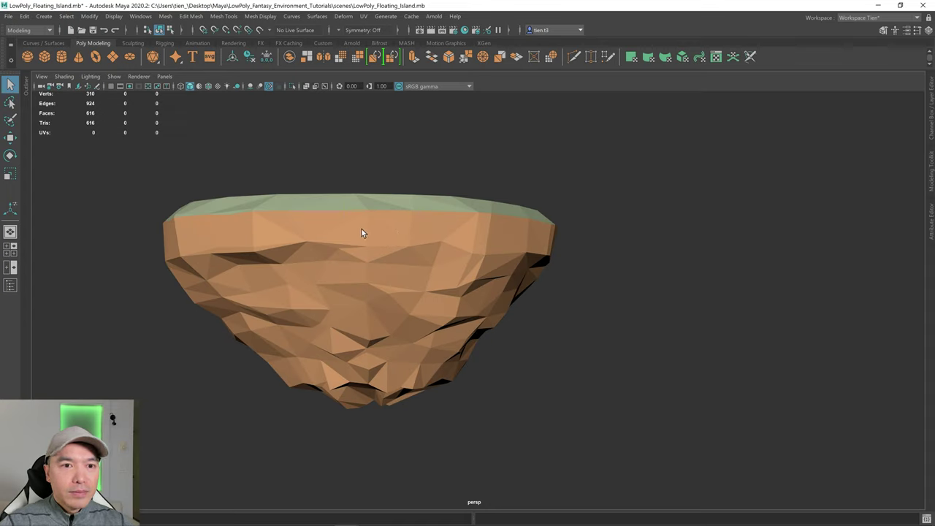
pyautogui.keyDown('alt'); pyautogui.moveTo(490, 278); pyautogui.dragTo(383, 278); pyautogui.keyUp('alt')
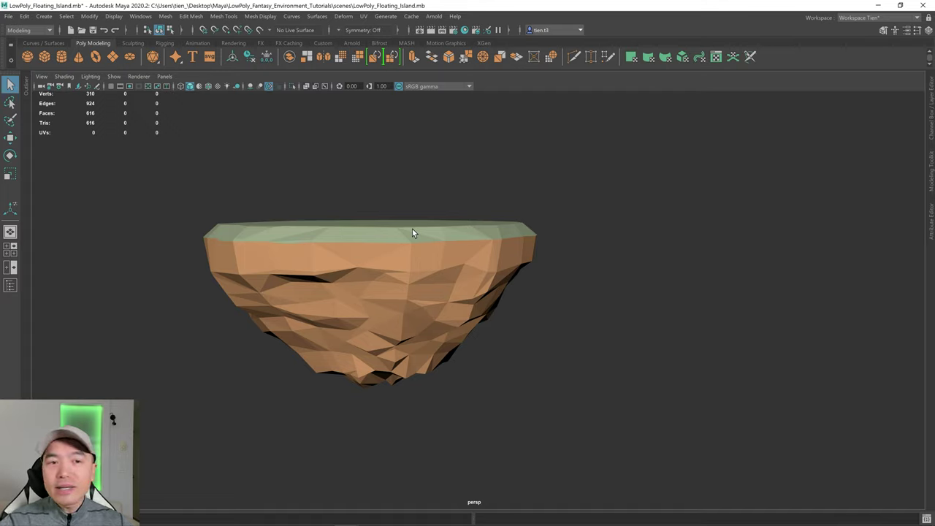
pyautogui.moveTo(413, 232)
pyautogui.keyDown('alt'); pyautogui.mouseDown()
pyautogui.moveTo(392, 244)
pyautogui.moveTo(378, 236)
pyautogui.moveTo(416, 245)
pyautogui.moveTo(446, 236)
pyautogui.moveTo(428, 240)
pyautogui.mouseUp(); pyautogui.keyUp('alt')
pyautogui.moveTo(425, 233); pyautogui.dragTo(493, 184, button='right')
pyautogui.keyDown('alt'); pyautogui.moveTo(495, 186); pyautogui.dragTo(521, 206); pyautogui.keyUp('alt')
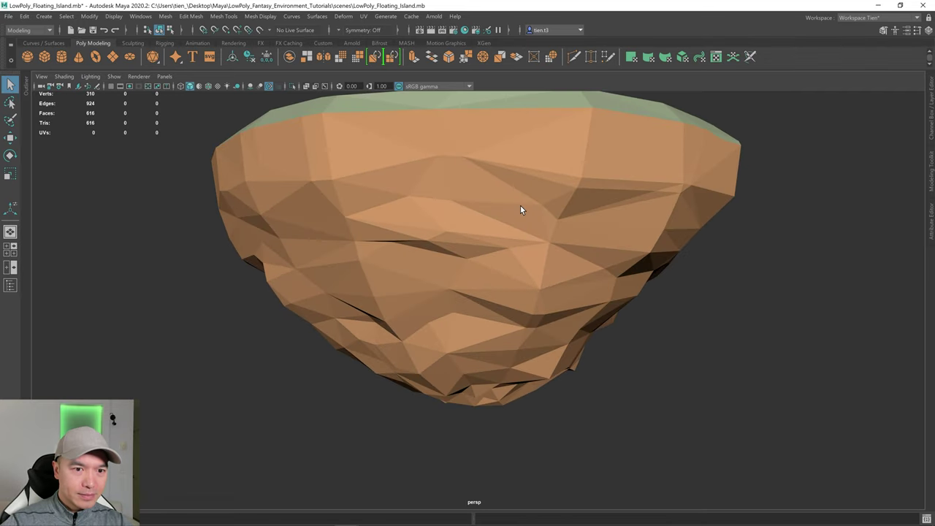
pyautogui.scroll(-3, 521, 199)
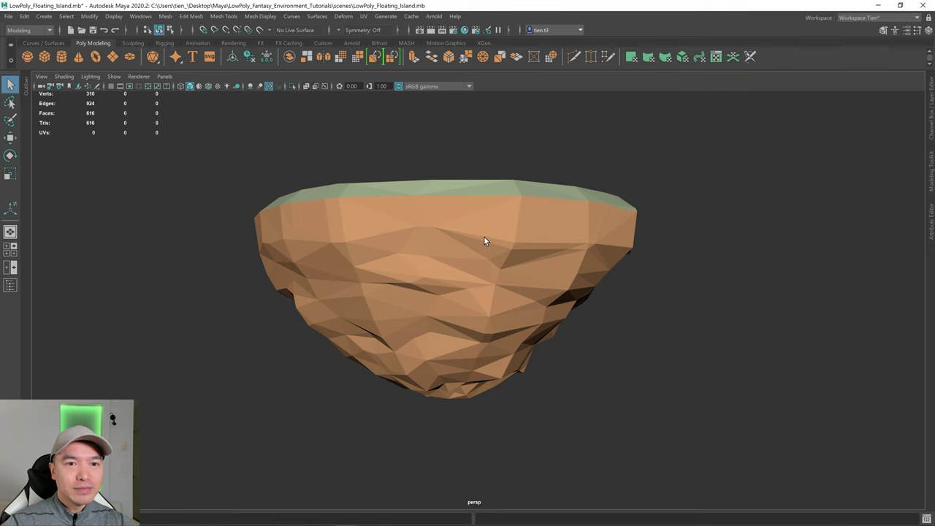